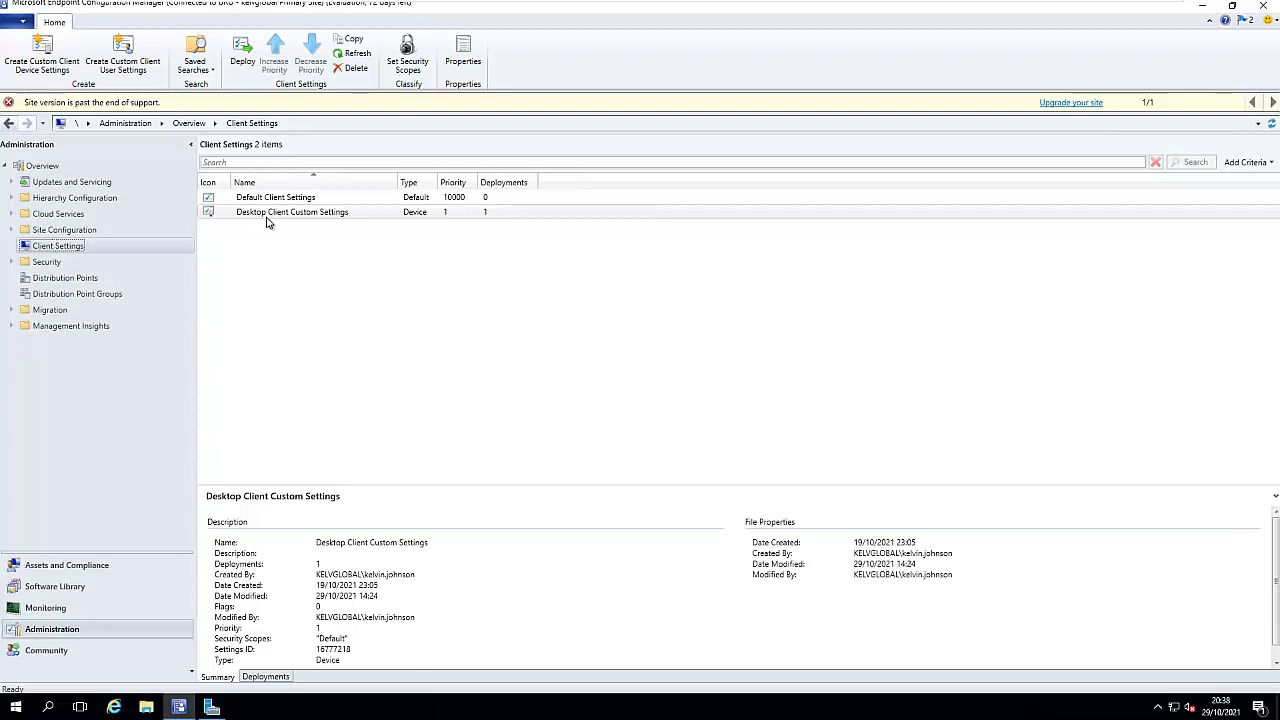
- Open the hardware inventory classes of Desktop Client Custom Settings and filter them to the Asset Intelligence category
{"action": "right_click", "coordinate": [325, 214]}
{"action": "left_click", "coordinate": [370, 337]}
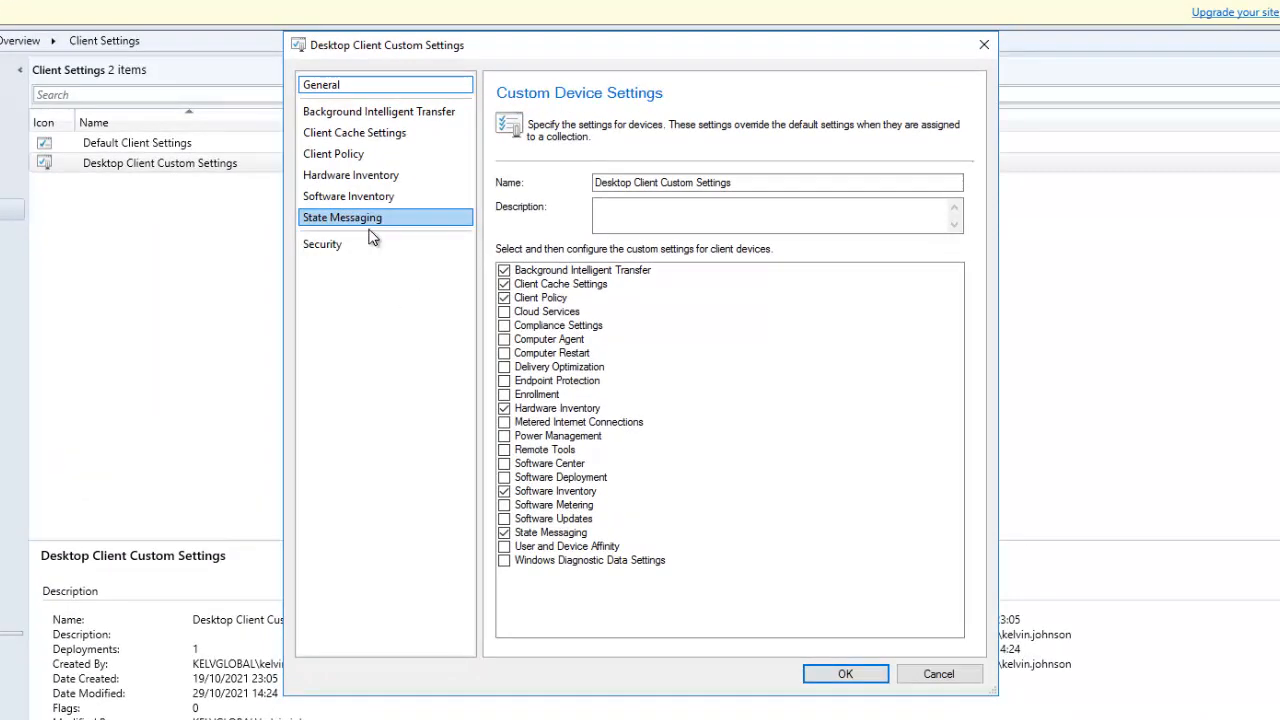
{"action": "left_click", "coordinate": [372, 177]}
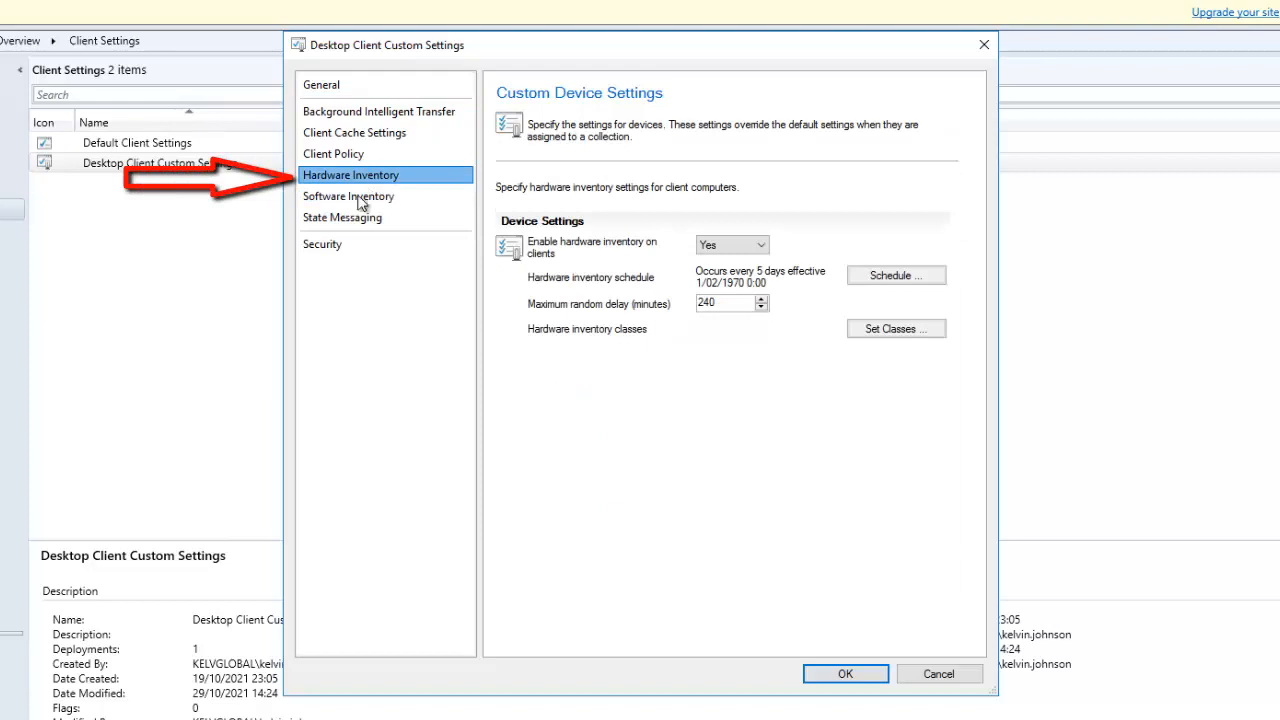
{"action": "left_click", "coordinate": [893, 336]}
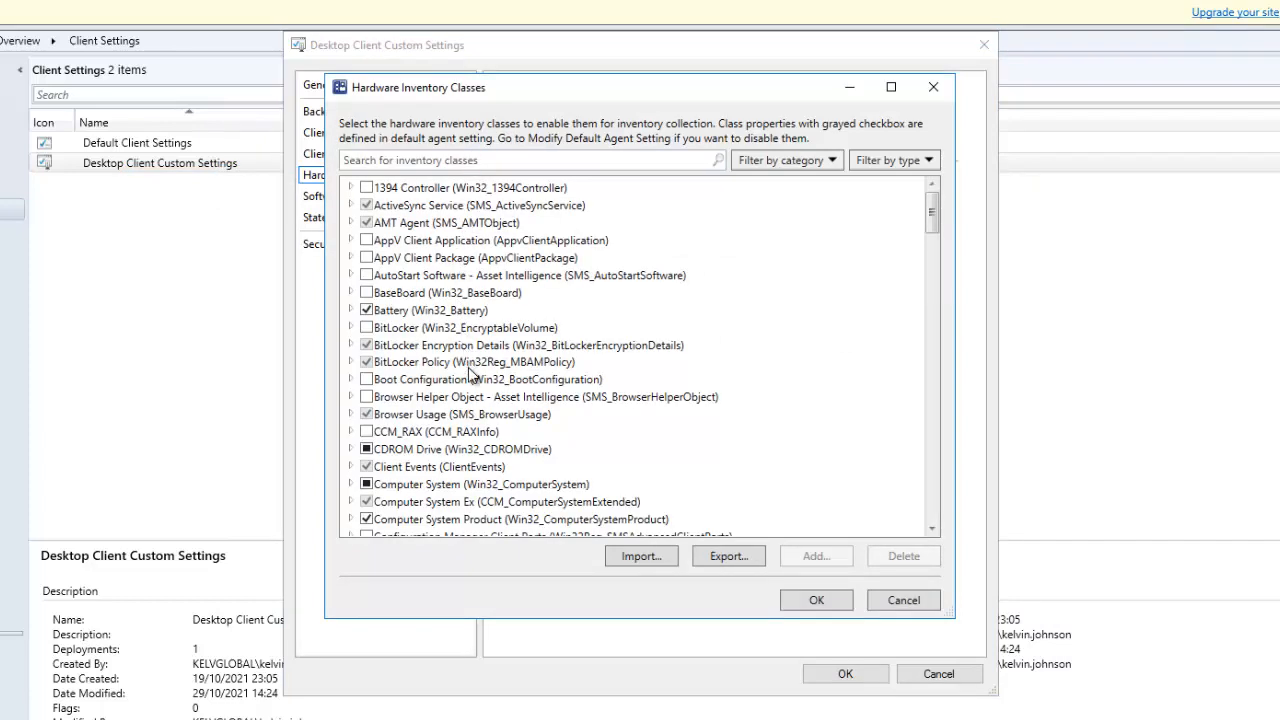
{"action": "left_click", "coordinate": [786, 163]}
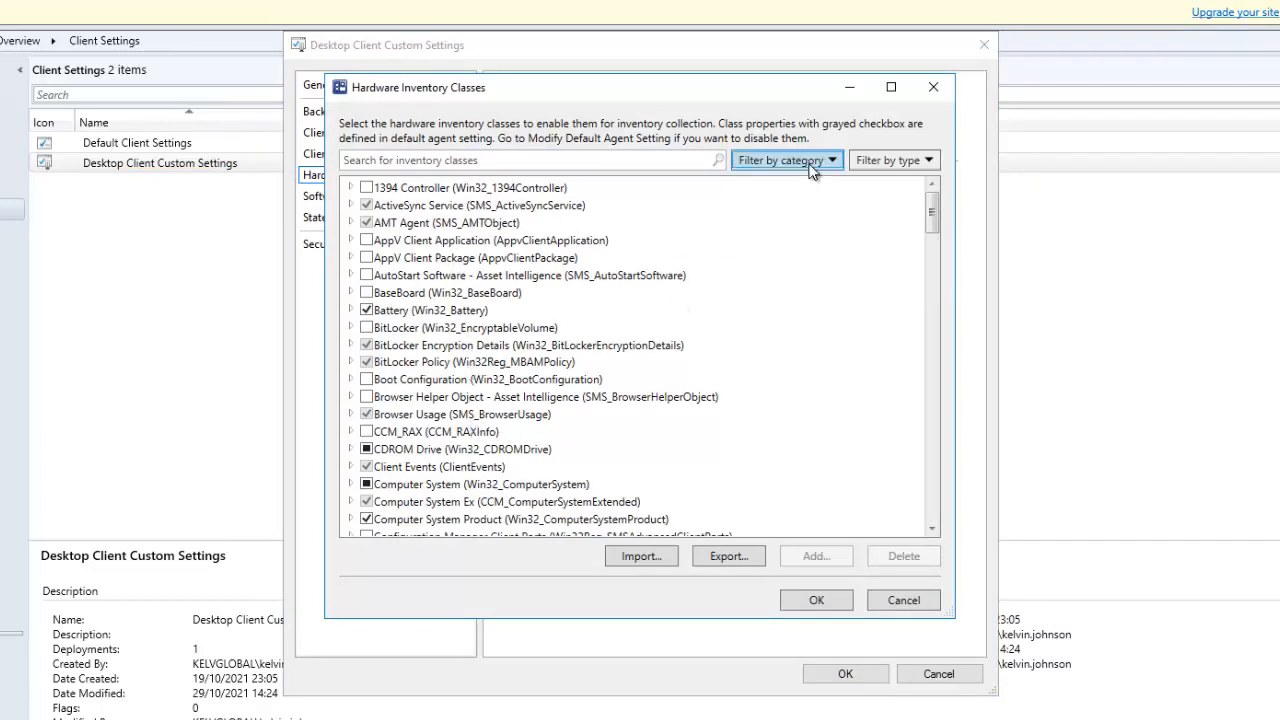
{"action": "left_click", "coordinate": [790, 203]}
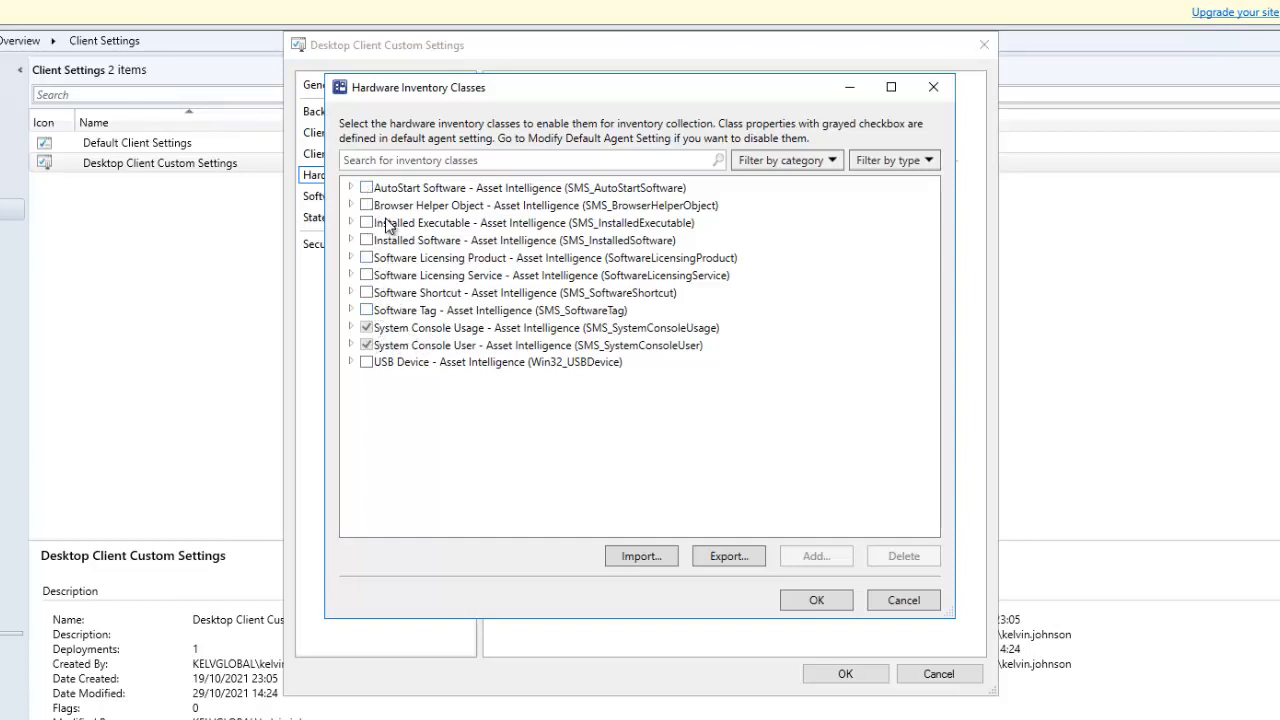
- Enable the Asset Intelligence inventory classes from AutoStart Software through Software Tag plus USB Device, and save the client settings
{"action": "left_click", "coordinate": [367, 188]}
{"action": "left_click", "coordinate": [367, 205]}
{"action": "left_click", "coordinate": [367, 223]}
{"action": "left_click", "coordinate": [367, 240]}
{"action": "left_click", "coordinate": [366, 258]}
{"action": "left_click", "coordinate": [366, 275]}
{"action": "left_click", "coordinate": [366, 293]}
{"action": "left_click", "coordinate": [366, 310]}
{"action": "left_click", "coordinate": [367, 362]}
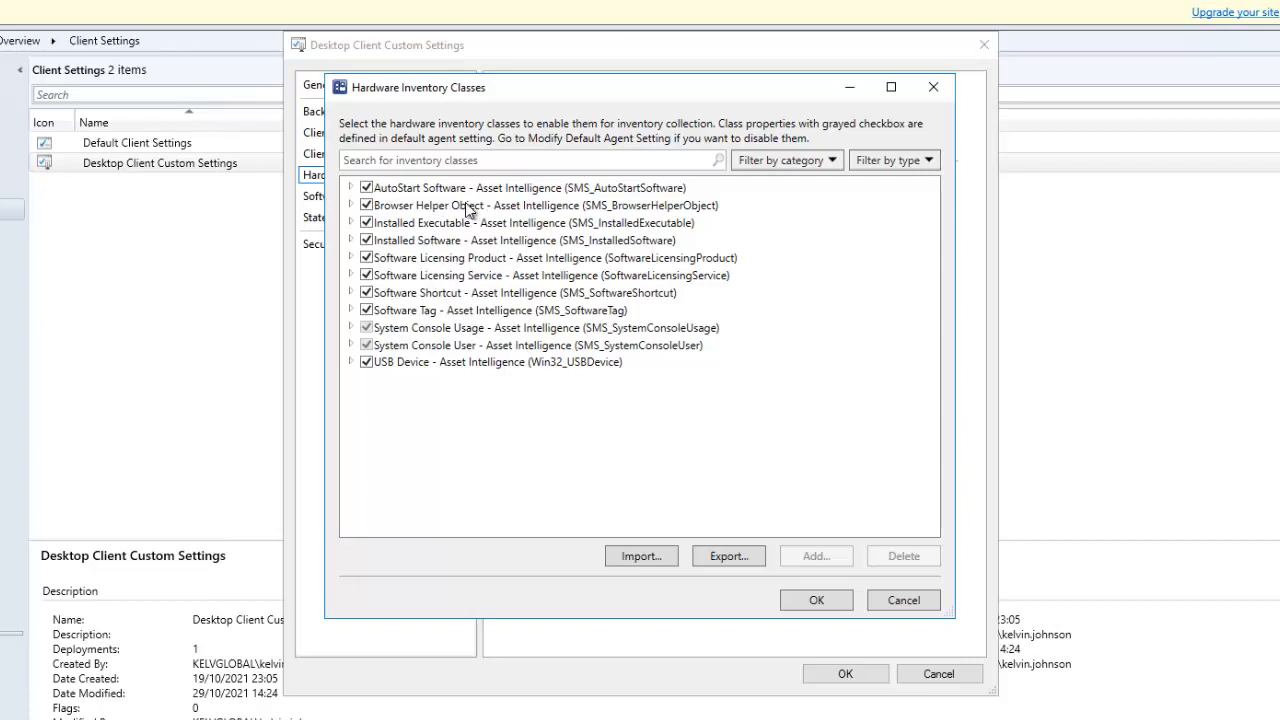
{"action": "left_click", "coordinate": [815, 603]}
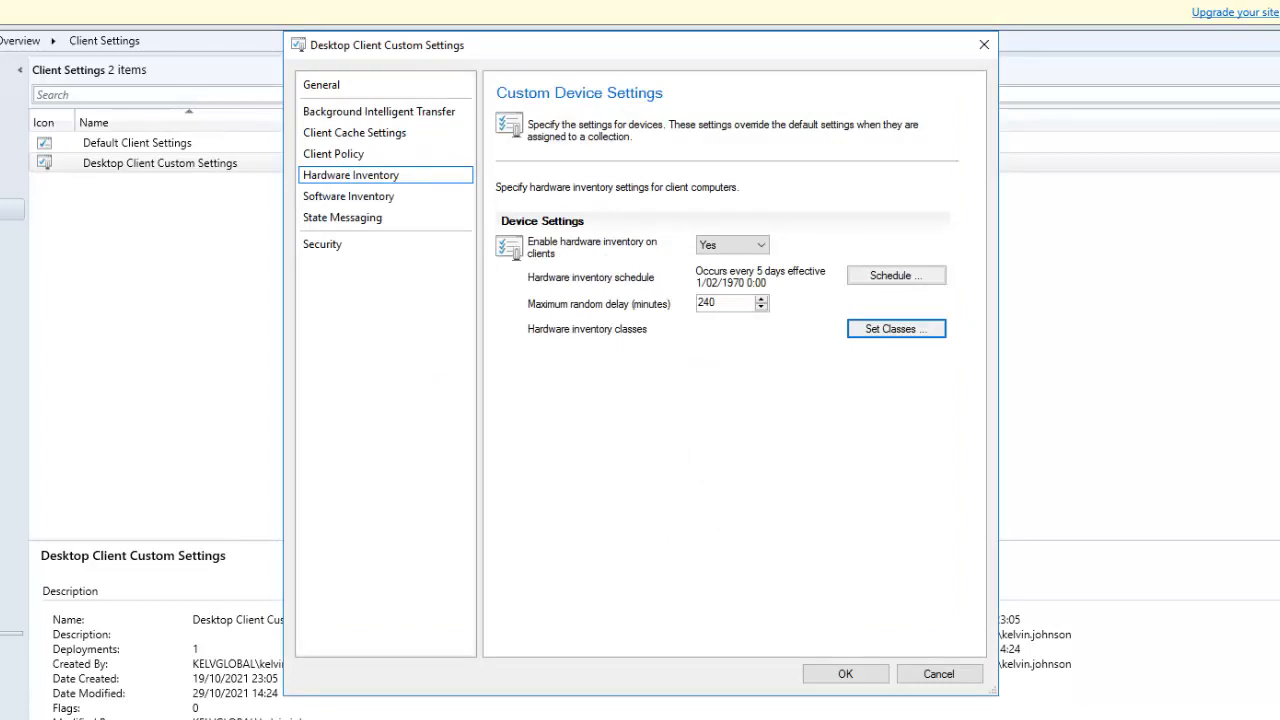
{"action": "left_click", "coordinate": [840, 672]}
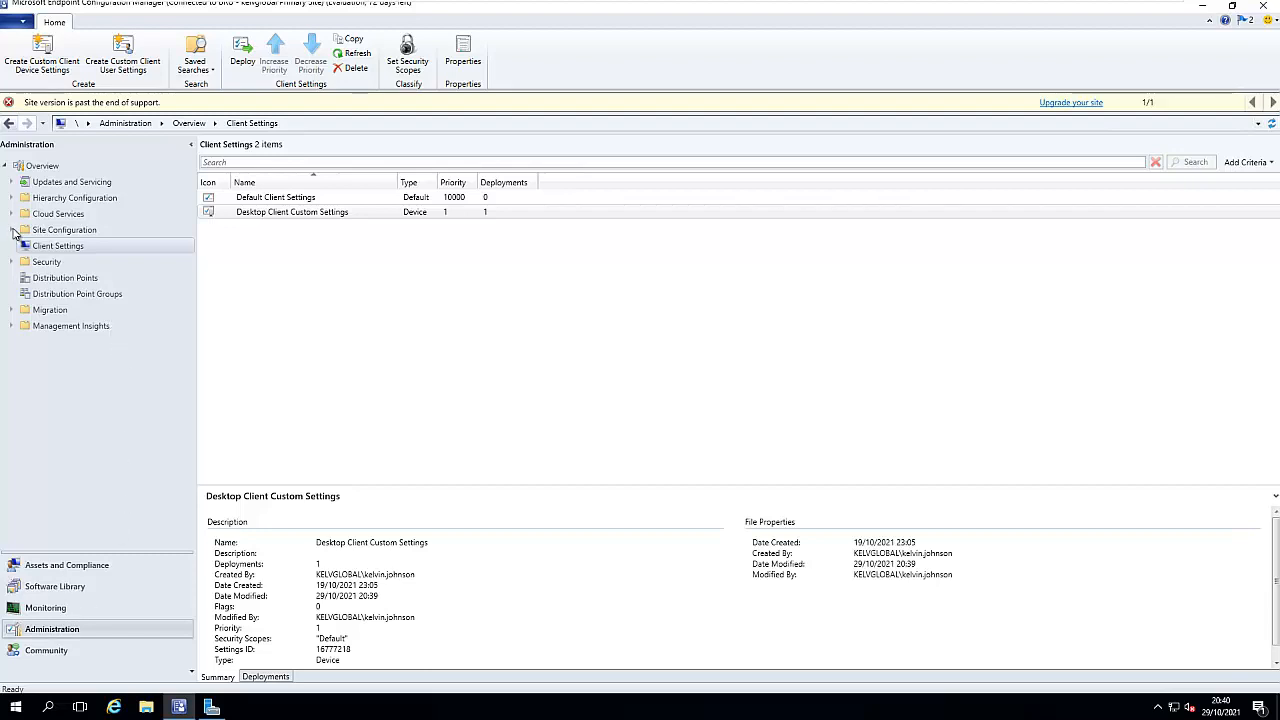
- Start adding site system roles to the BRU-CM01 server, keeping the default general settings and using no proxy server
{"action": "left_click", "coordinate": [12, 230]}
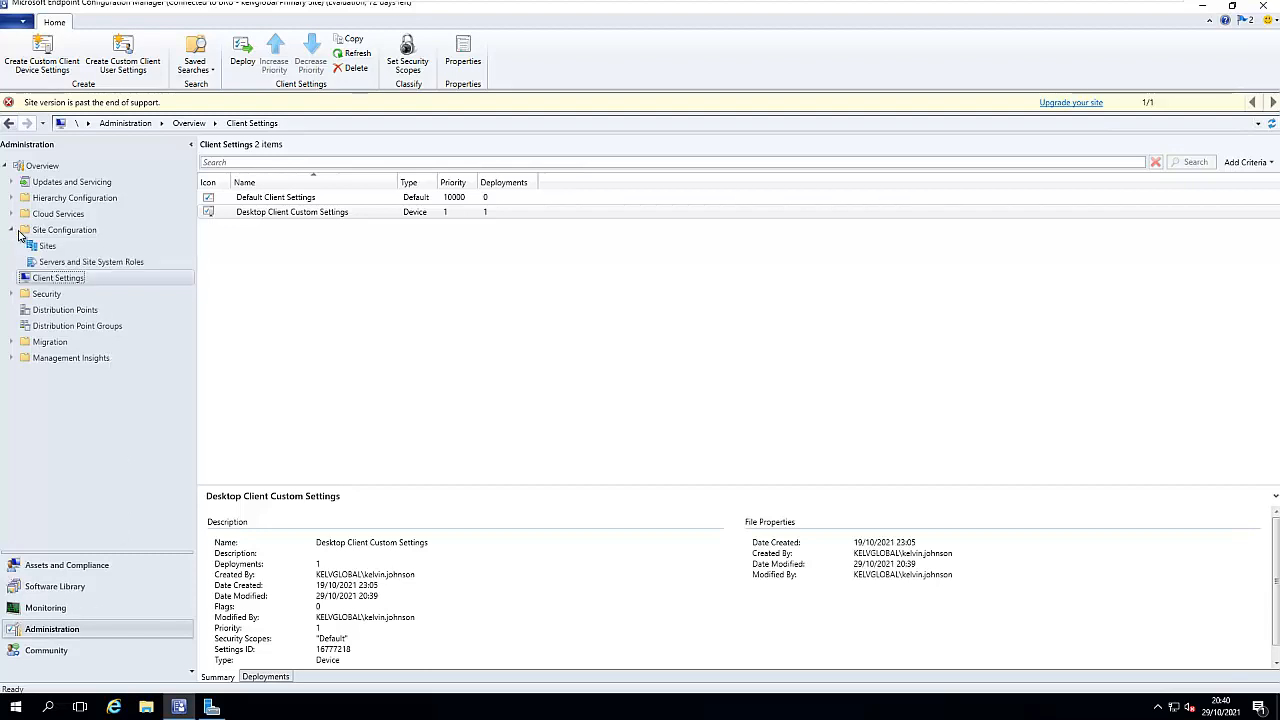
{"action": "left_click", "coordinate": [84, 262]}
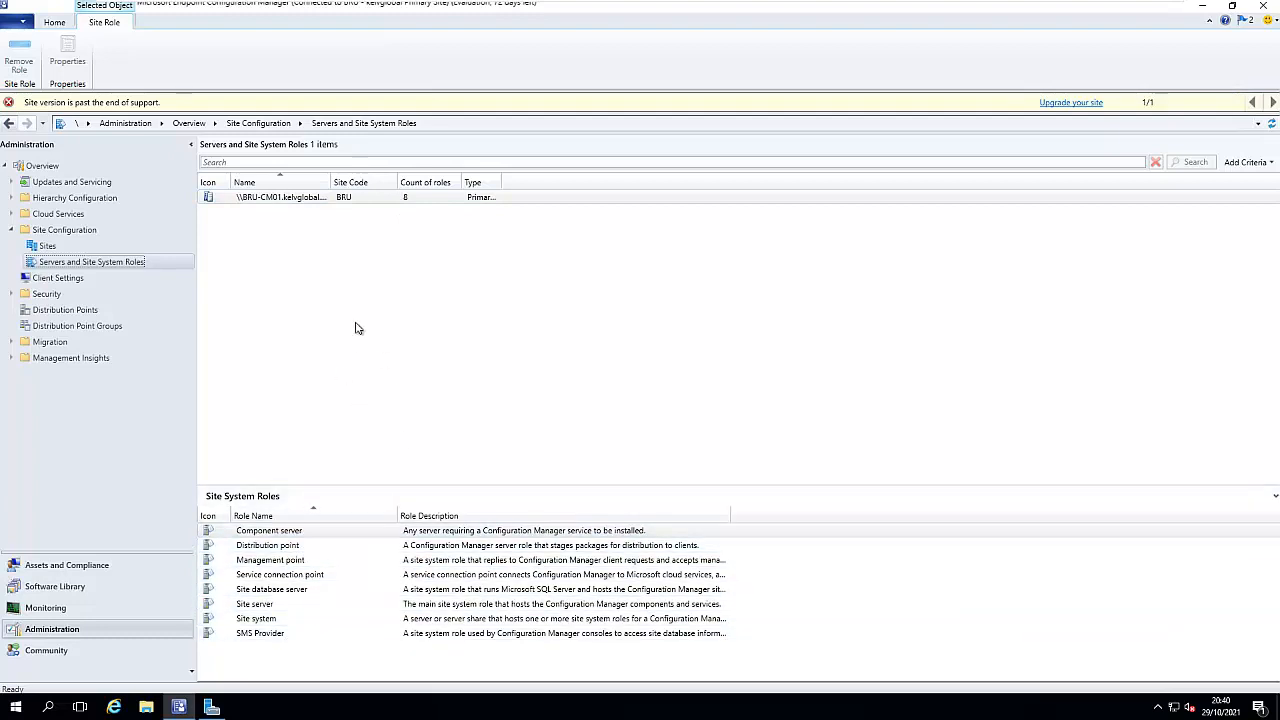
{"action": "right_click", "coordinate": [296, 198]}
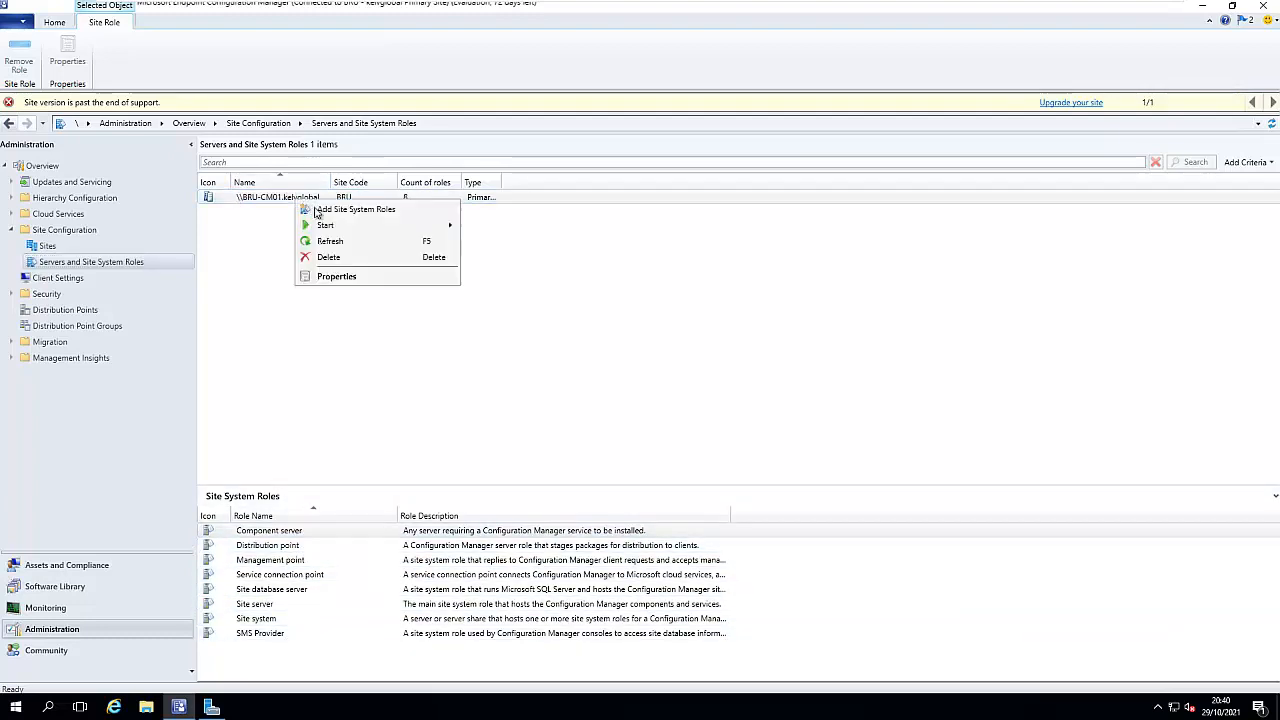
{"action": "left_click", "coordinate": [342, 210]}
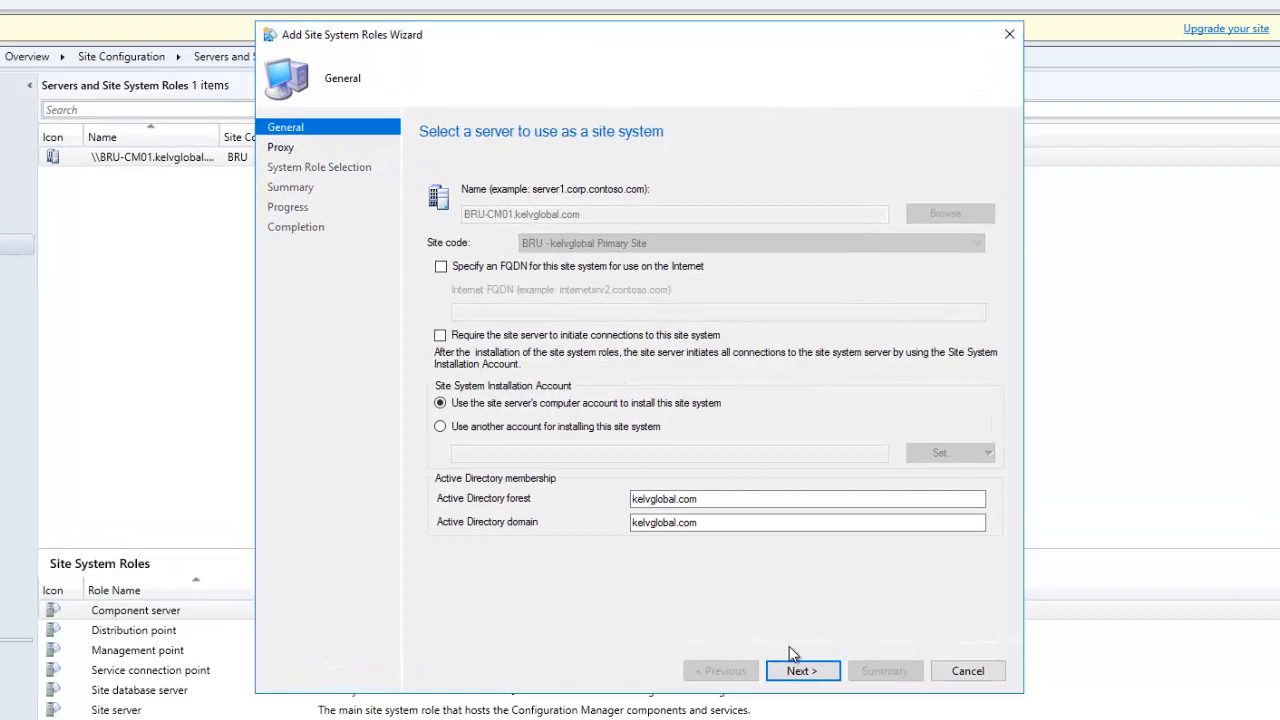
{"action": "left_click", "coordinate": [806, 672]}
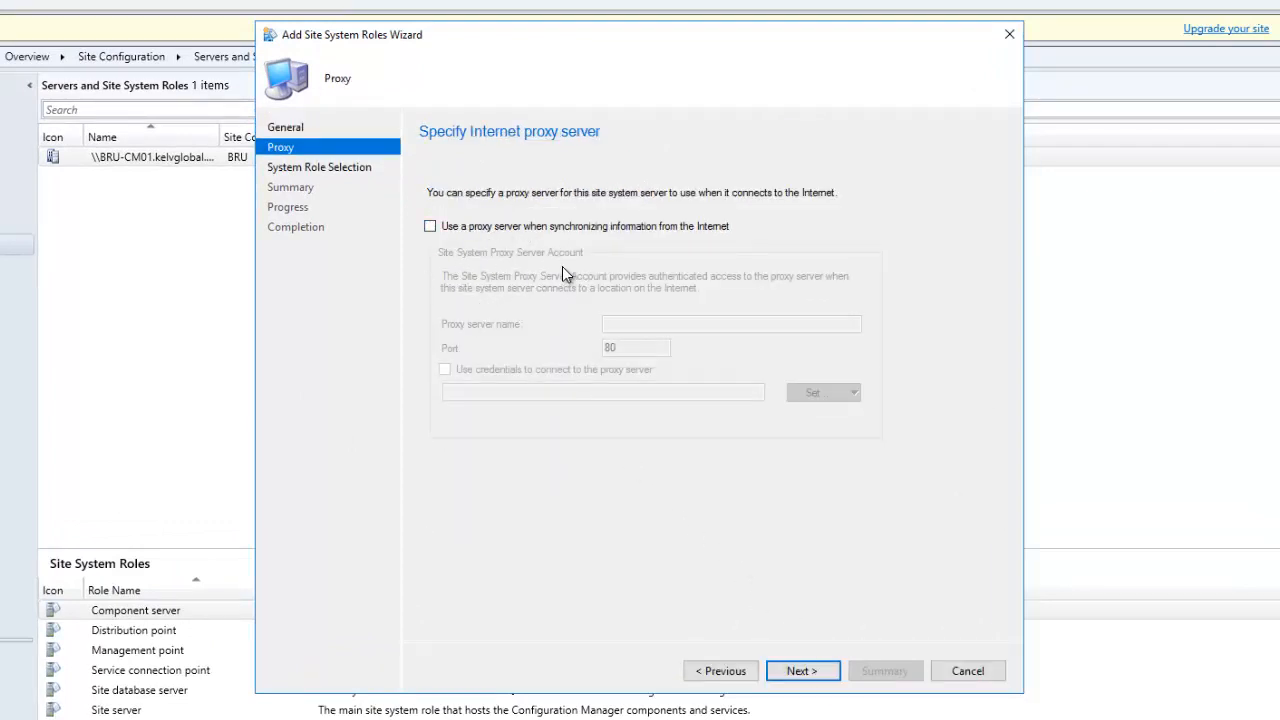
{"action": "left_click", "coordinate": [490, 229]}
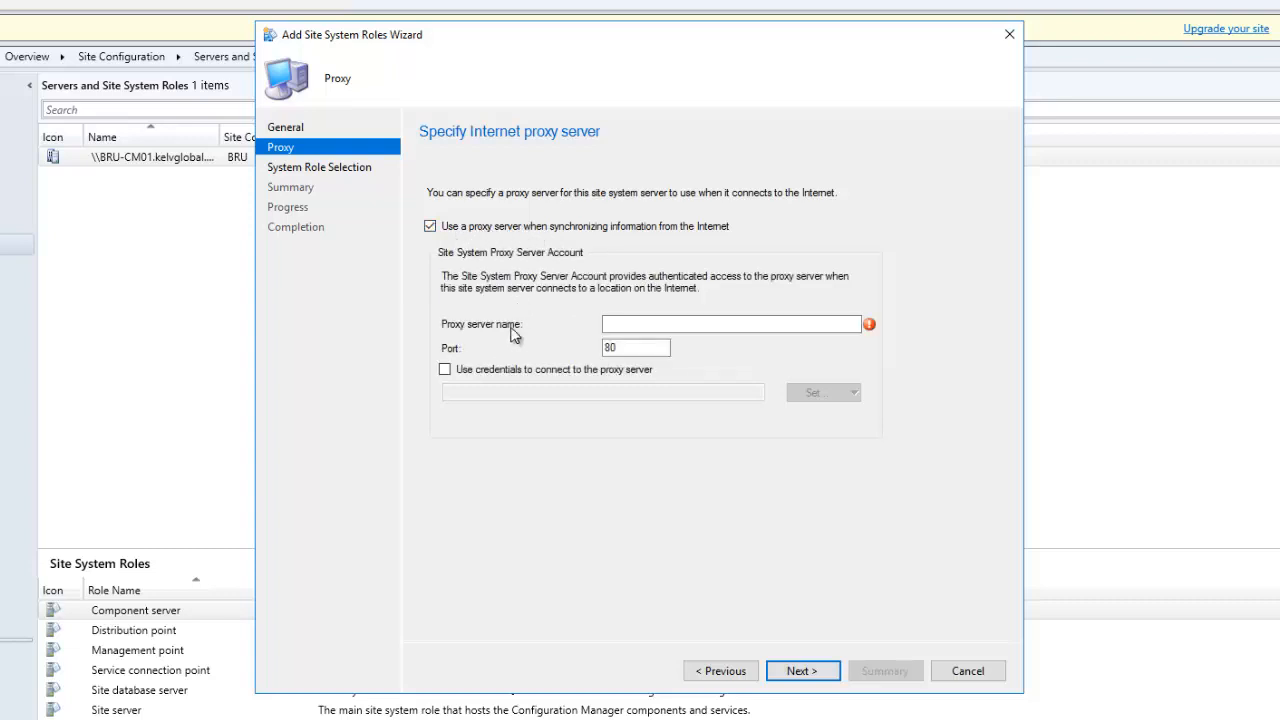
{"action": "left_click", "coordinate": [540, 230]}
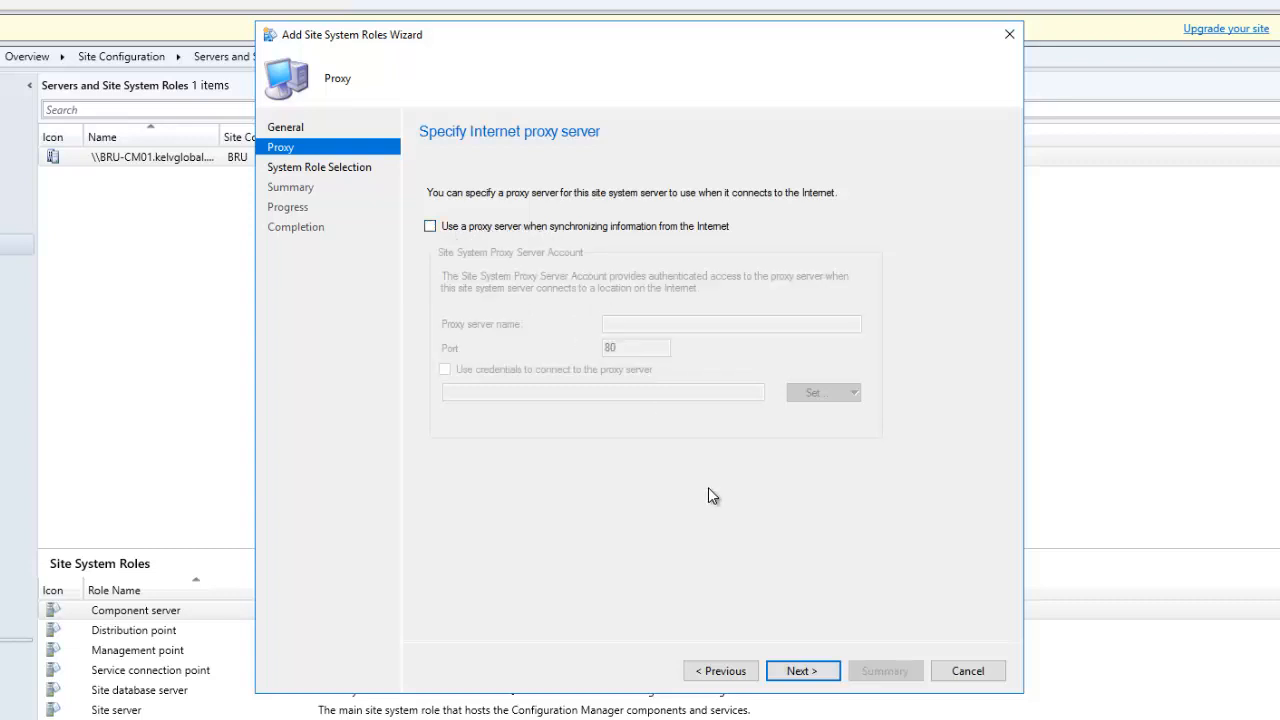
{"action": "left_click", "coordinate": [795, 671]}
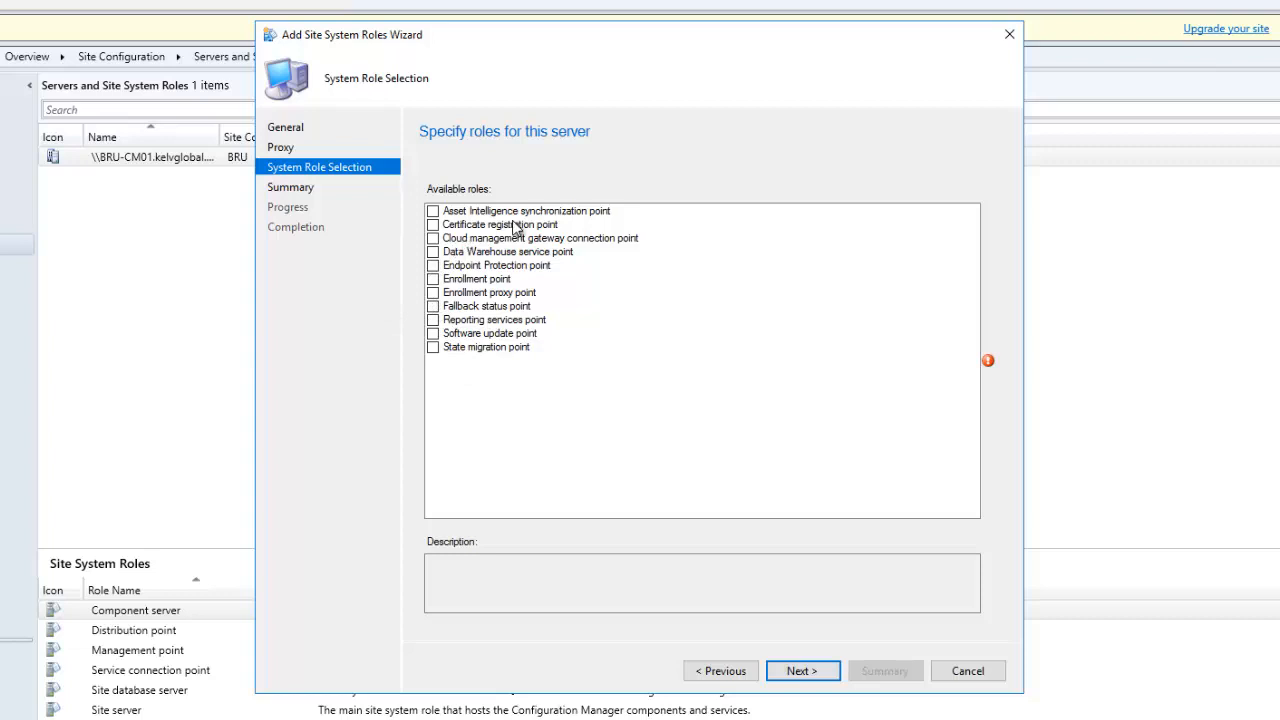
- Choose the Asset Intelligence synchronization point role and accept its default settings without a certificate file
{"action": "left_click", "coordinate": [434, 213]}
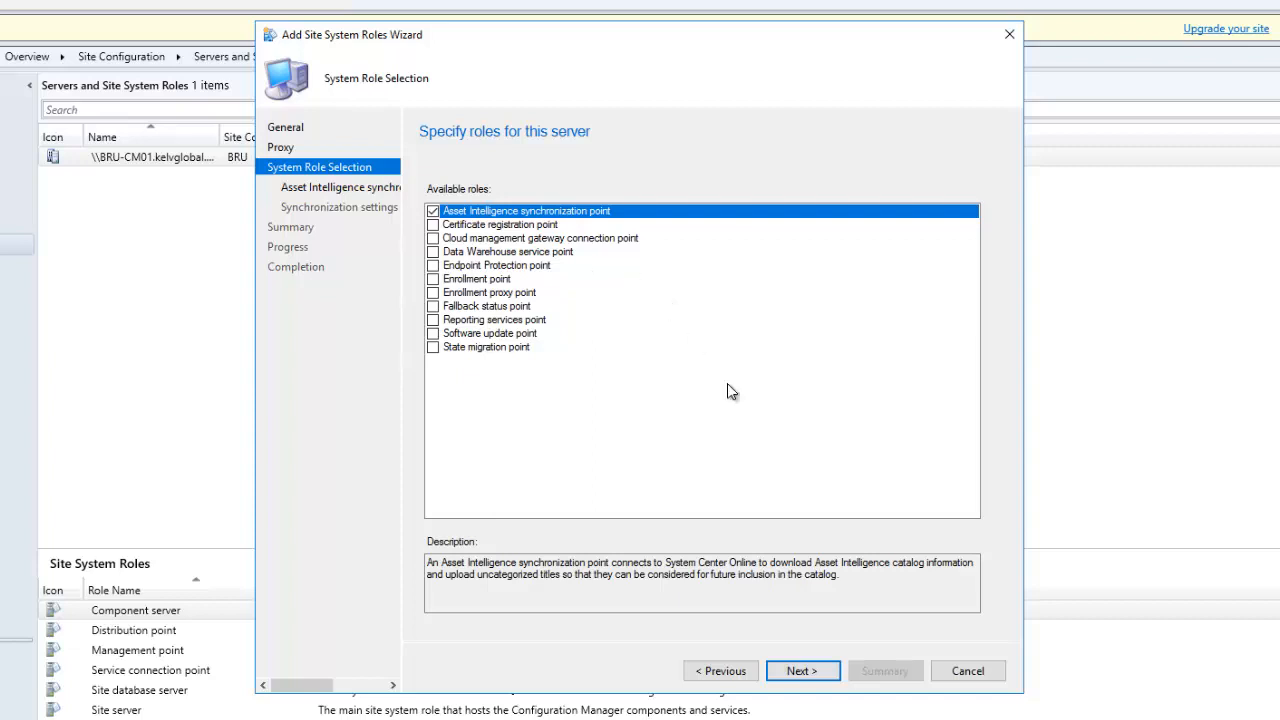
{"action": "left_click", "coordinate": [800, 670]}
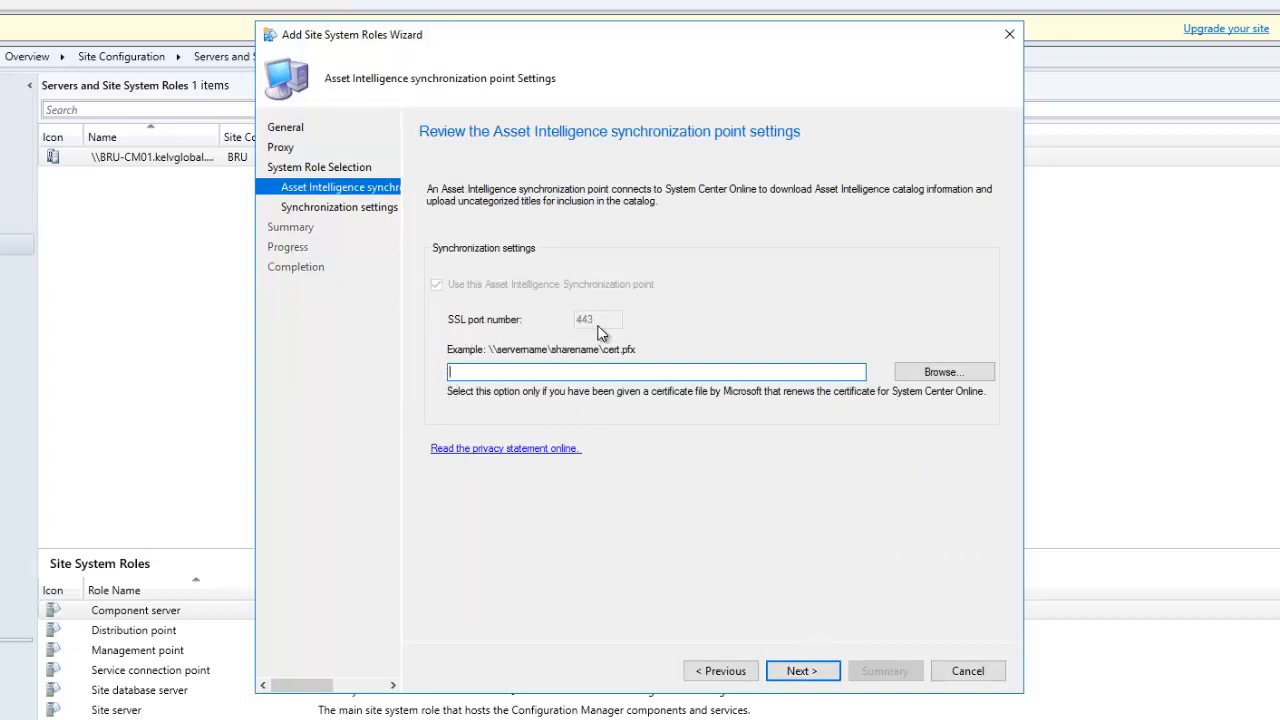
{"action": "left_click", "coordinate": [801, 677]}
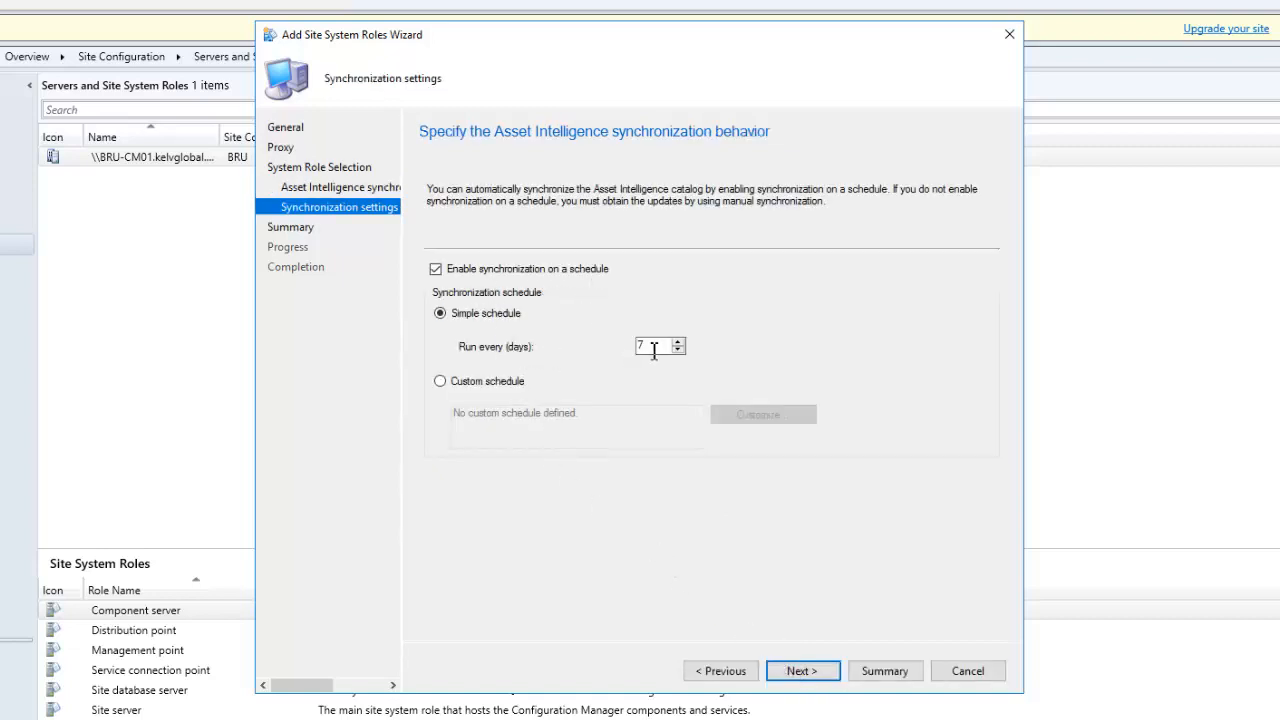
- Set the catalog synchronization to a simple schedule running every 1 day, complete the role installation, and check the server's role list
{"action": "left_click_drag", "start_coordinate": [656, 347], "coordinate": [620, 352]}
{"action": "type", "text": "2"}
{"action": "double_click", "coordinate": [659, 347]}
{"action": "type", "text": "1"}
{"action": "left_click", "coordinate": [800, 671]}
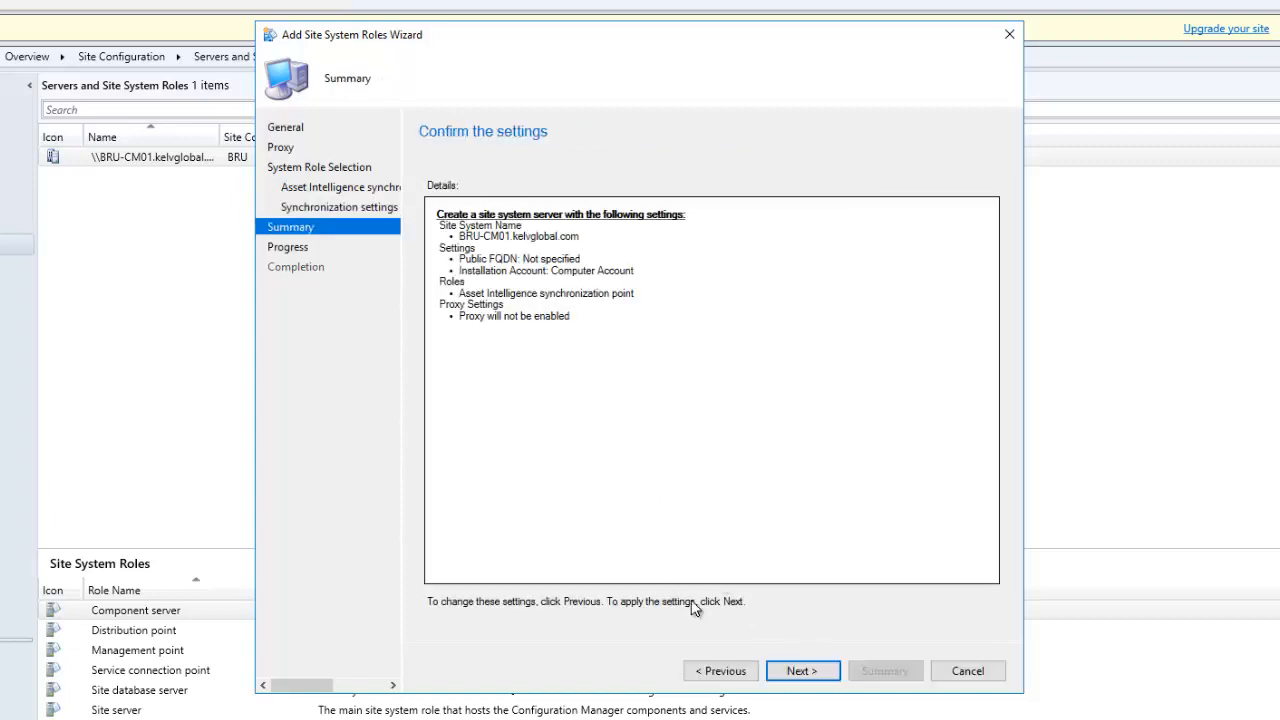
{"action": "left_click", "coordinate": [796, 673]}
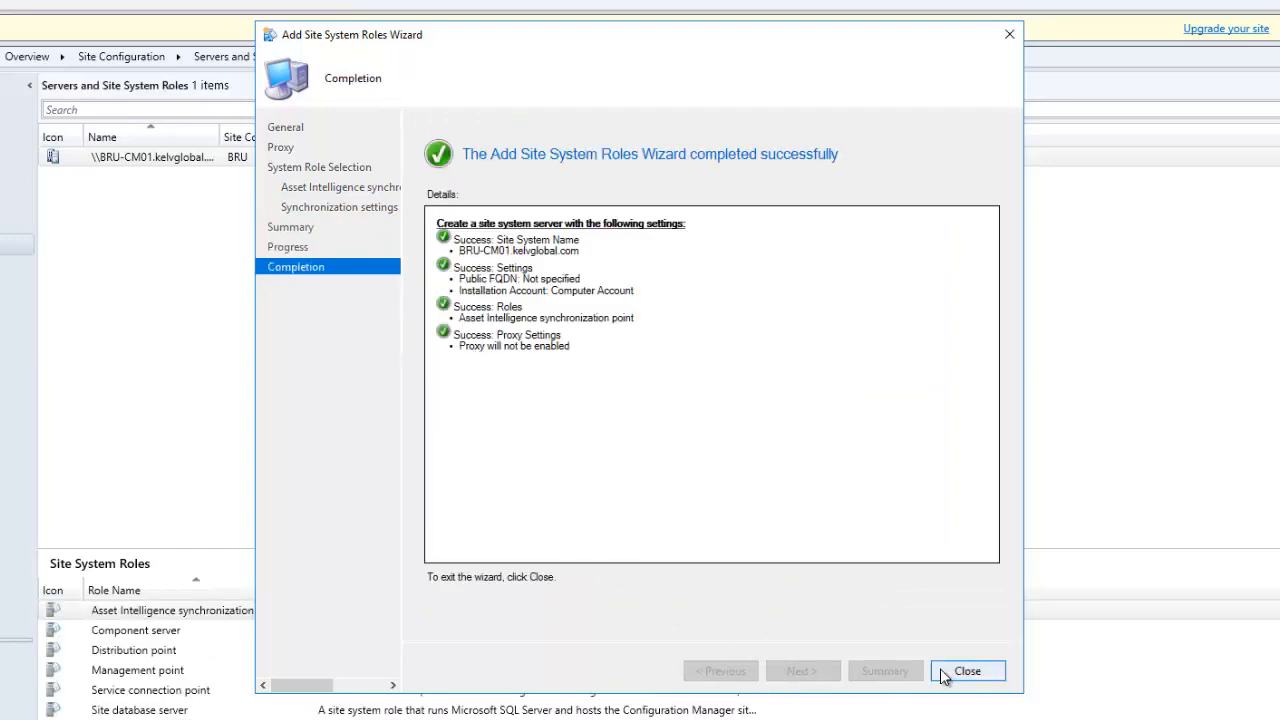
{"action": "left_click", "coordinate": [955, 671]}
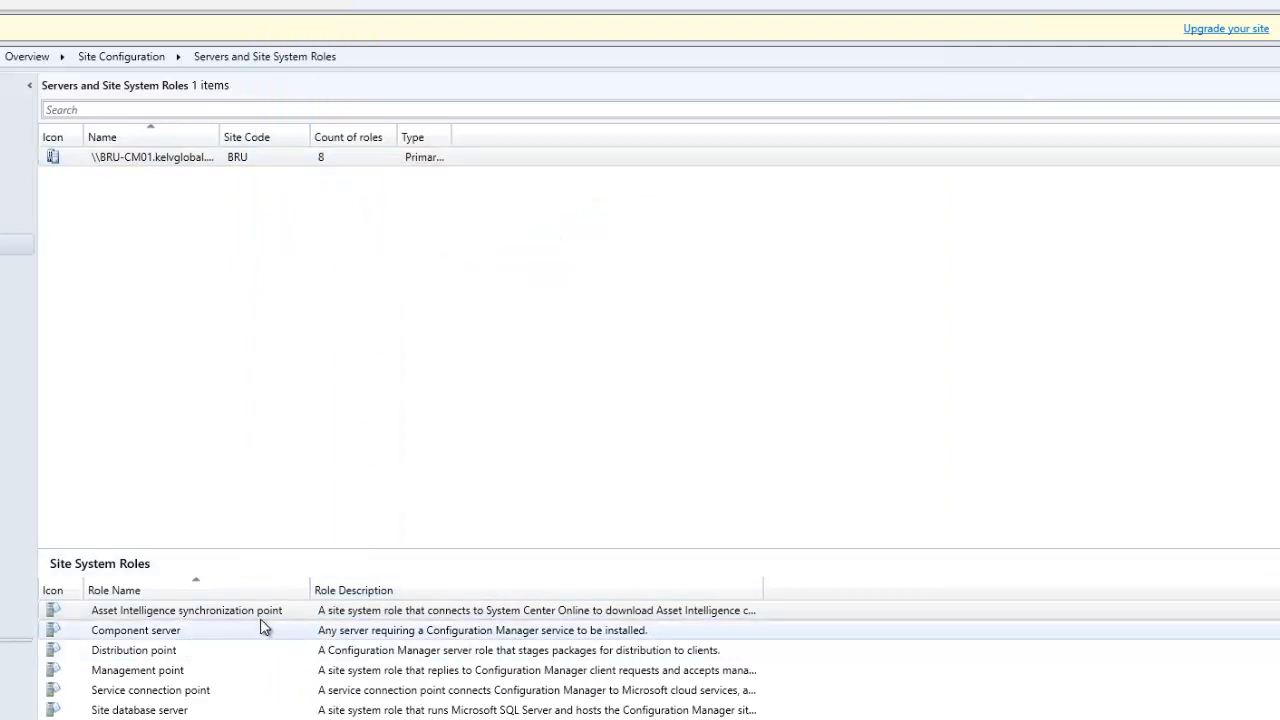
{"action": "left_click", "coordinate": [350, 613]}
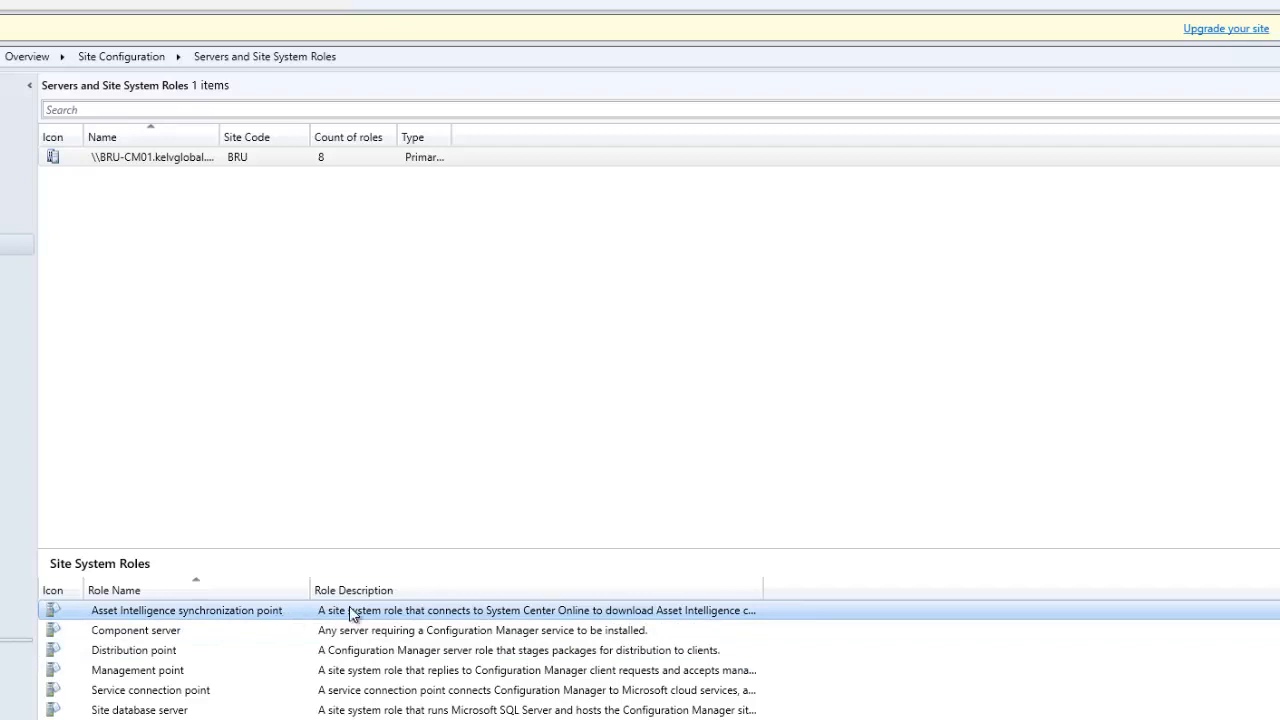
{"action": "left_click", "coordinate": [326, 160]}
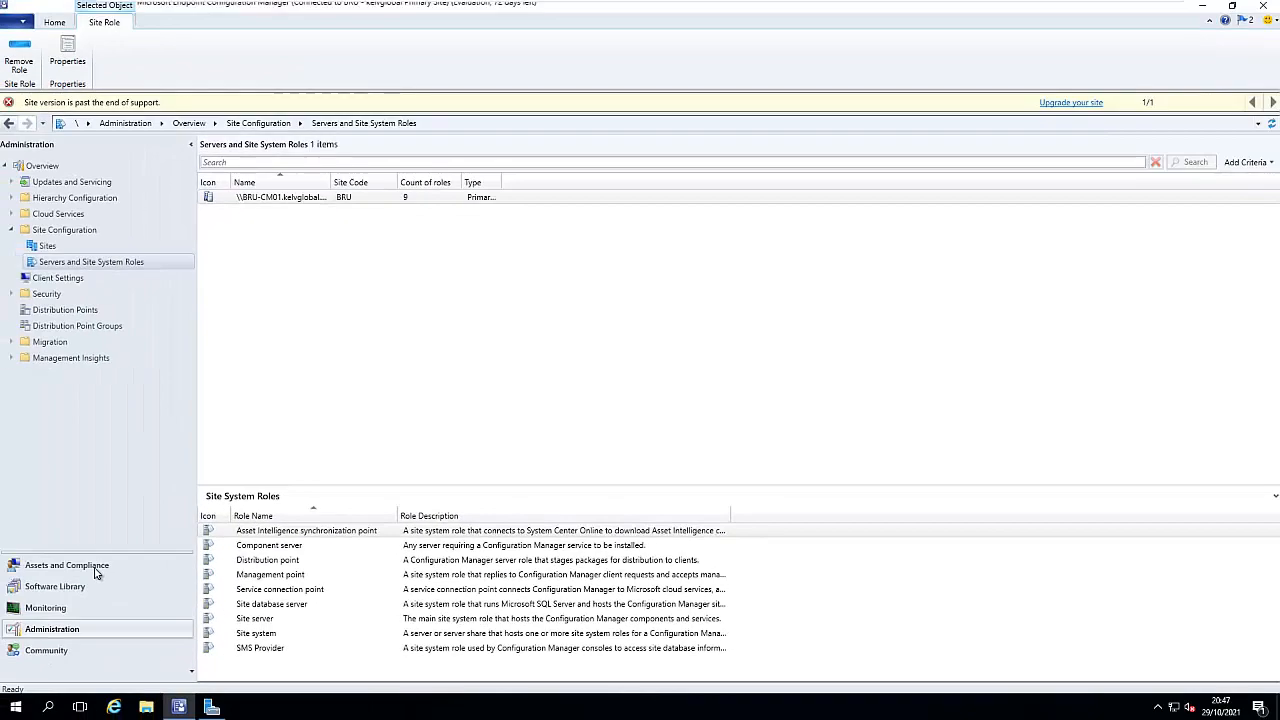
- Review the Asset Intelligence synchronization status, catalog and inventoried software in Assets and Compliance
{"action": "left_click", "coordinate": [99, 567]}
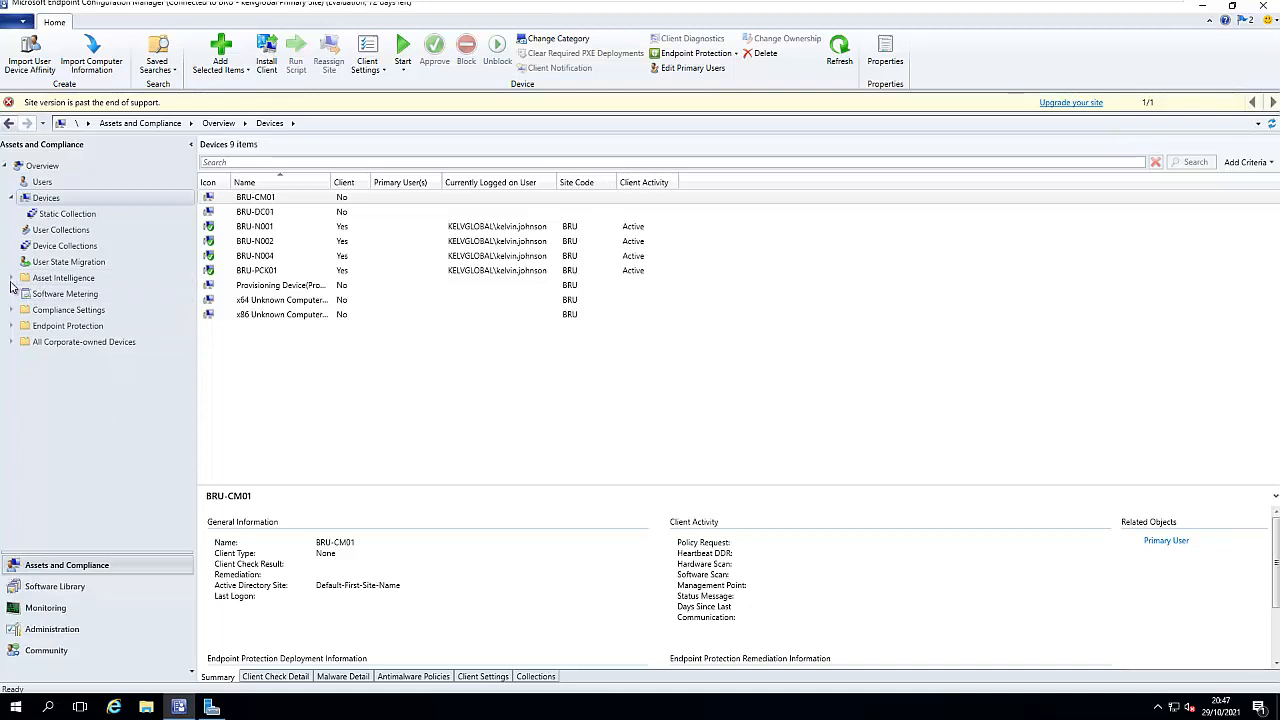
{"action": "left_click", "coordinate": [16, 282]}
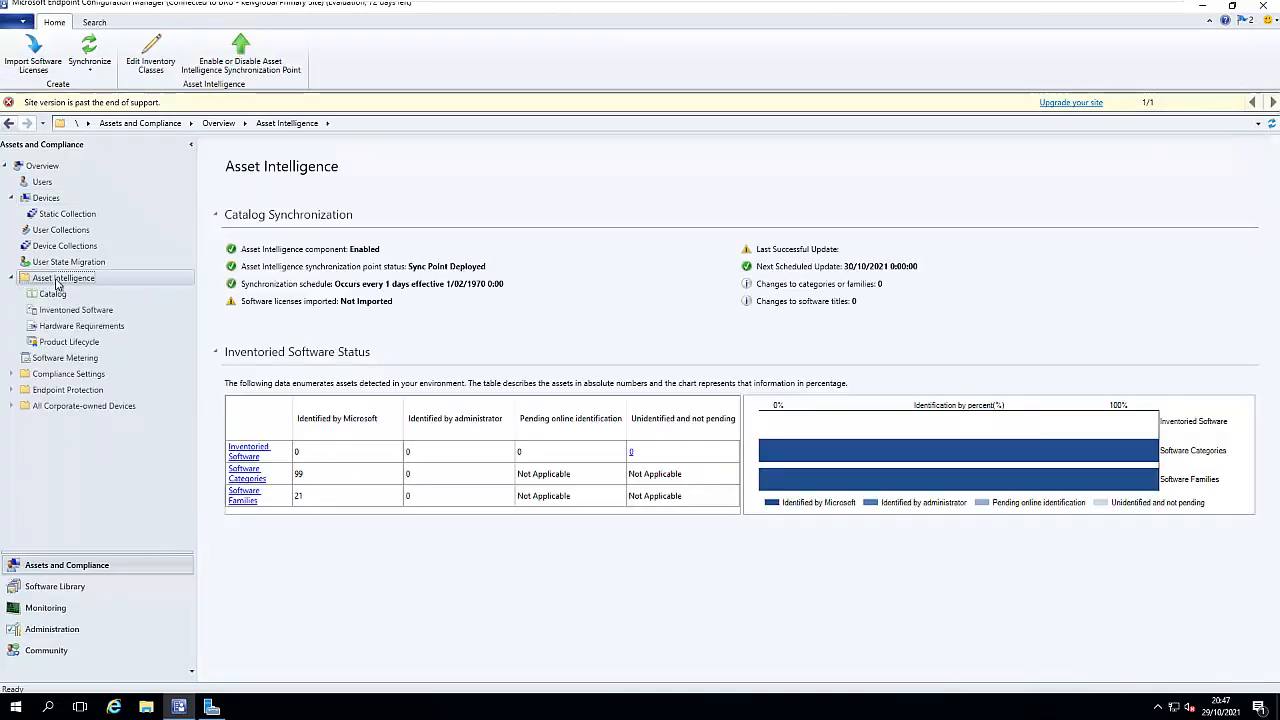
{"action": "left_click", "coordinate": [11, 279]}
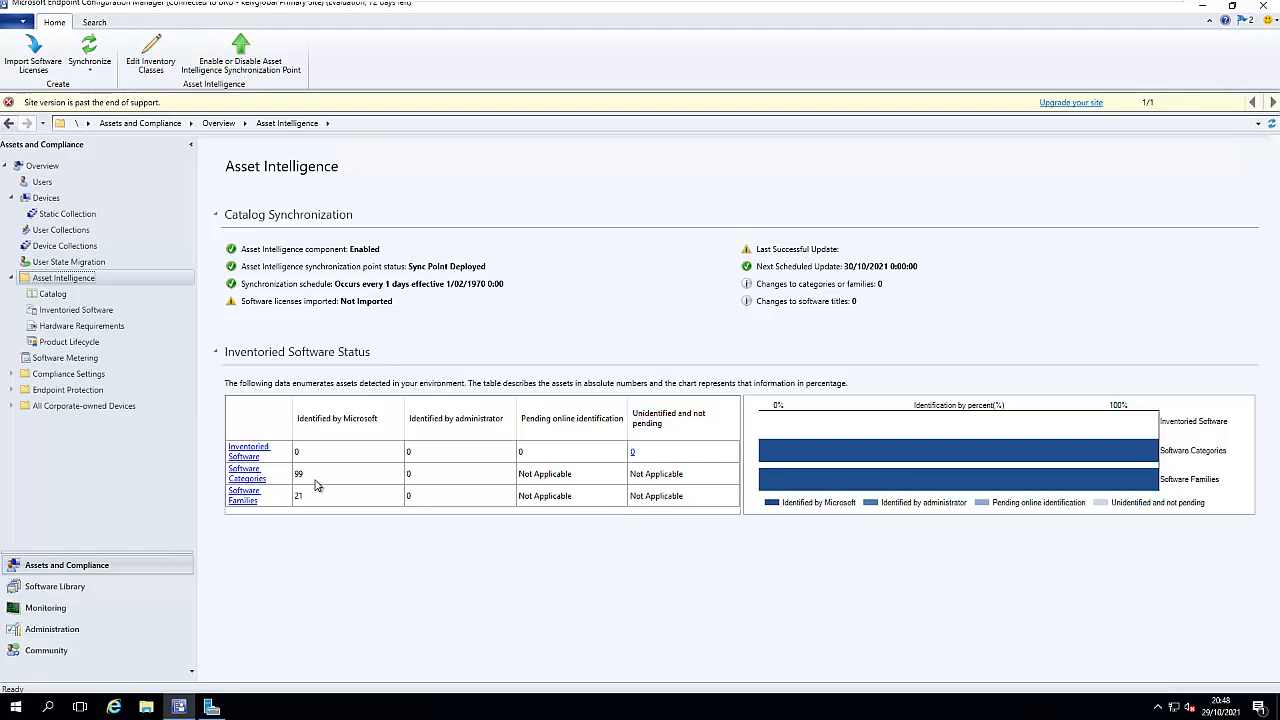
{"action": "left_click", "coordinate": [52, 294]}
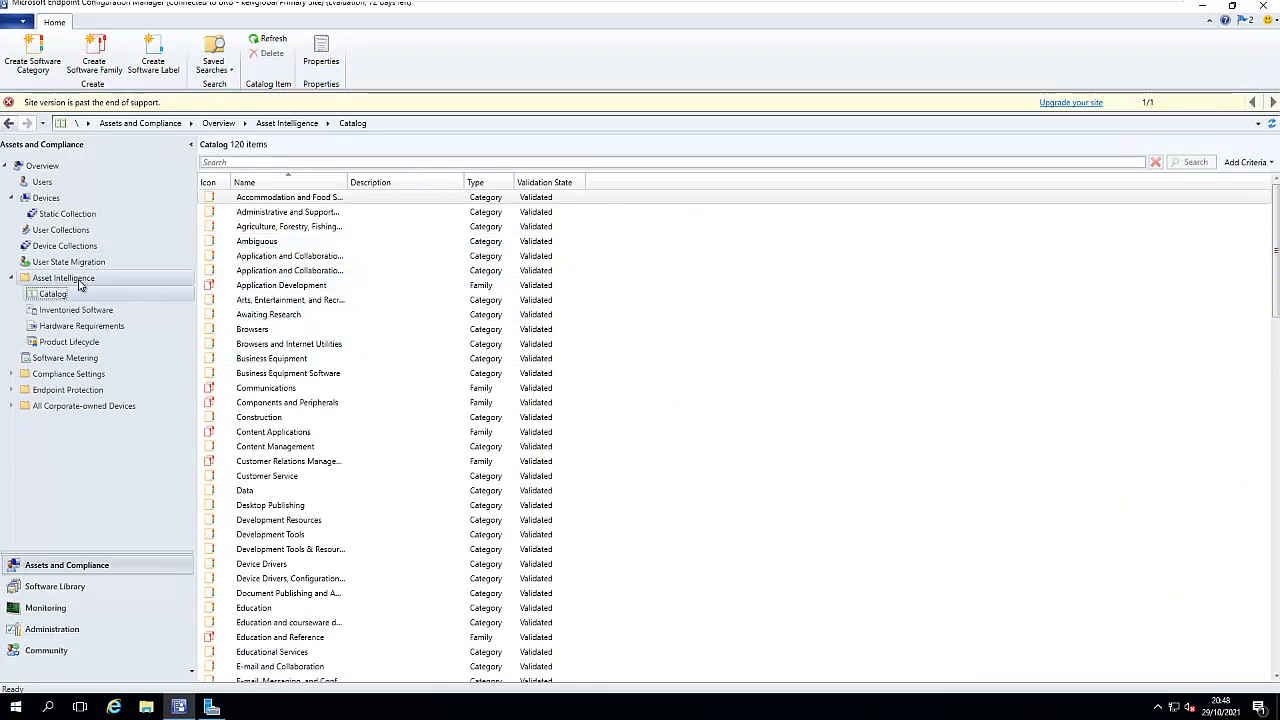
{"action": "left_click", "coordinate": [79, 280]}
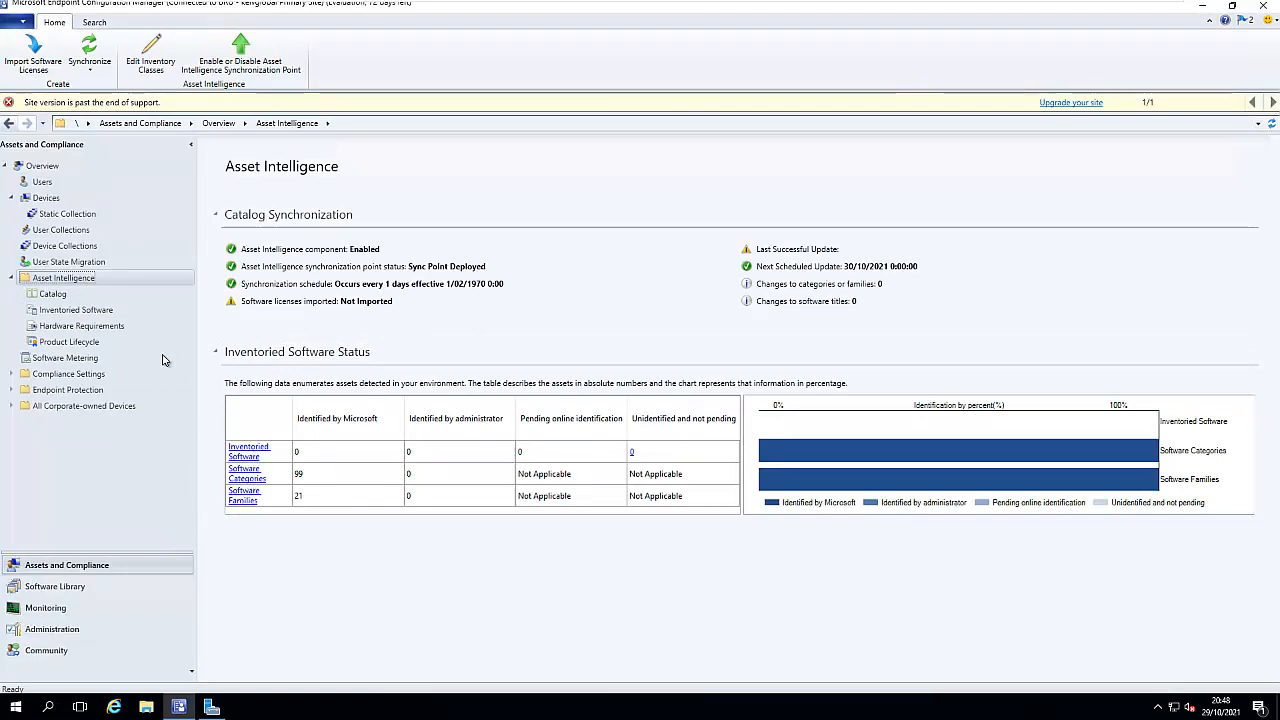
{"action": "left_click", "coordinate": [80, 311]}
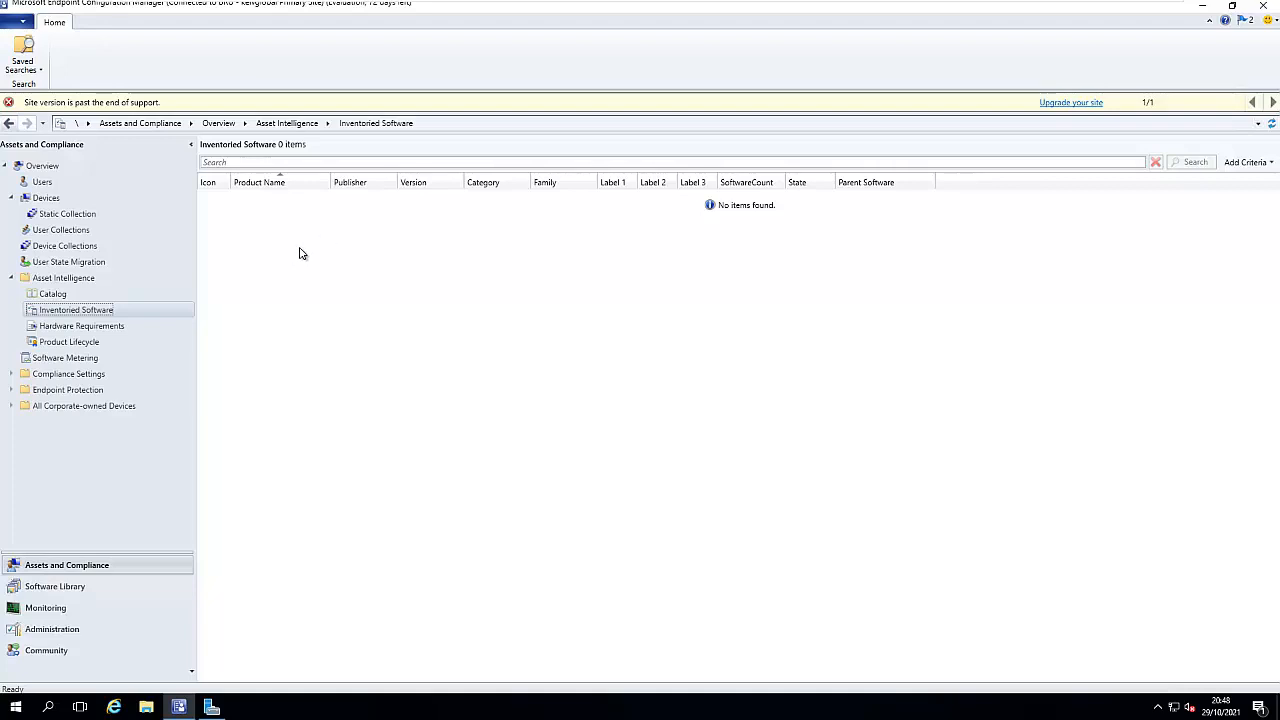
- Examine the Asset Intelligence hardware requirements list and the Product Lifecycle dashboard
{"action": "left_click", "coordinate": [101, 330]}
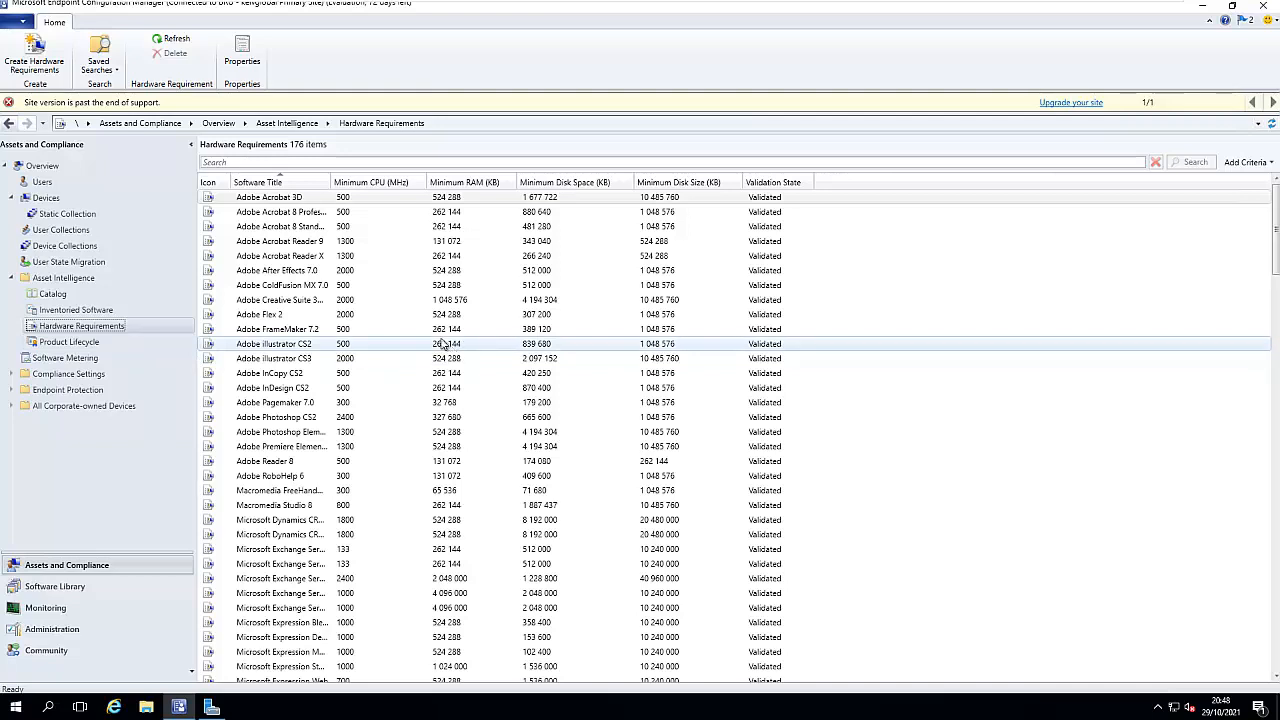
{"action": "scroll", "coordinate": [345, 385], "scroll_direction": "down", "scroll_amount": 4}
{"action": "scroll", "coordinate": [316, 467], "scroll_direction": "down", "scroll_amount": 3}
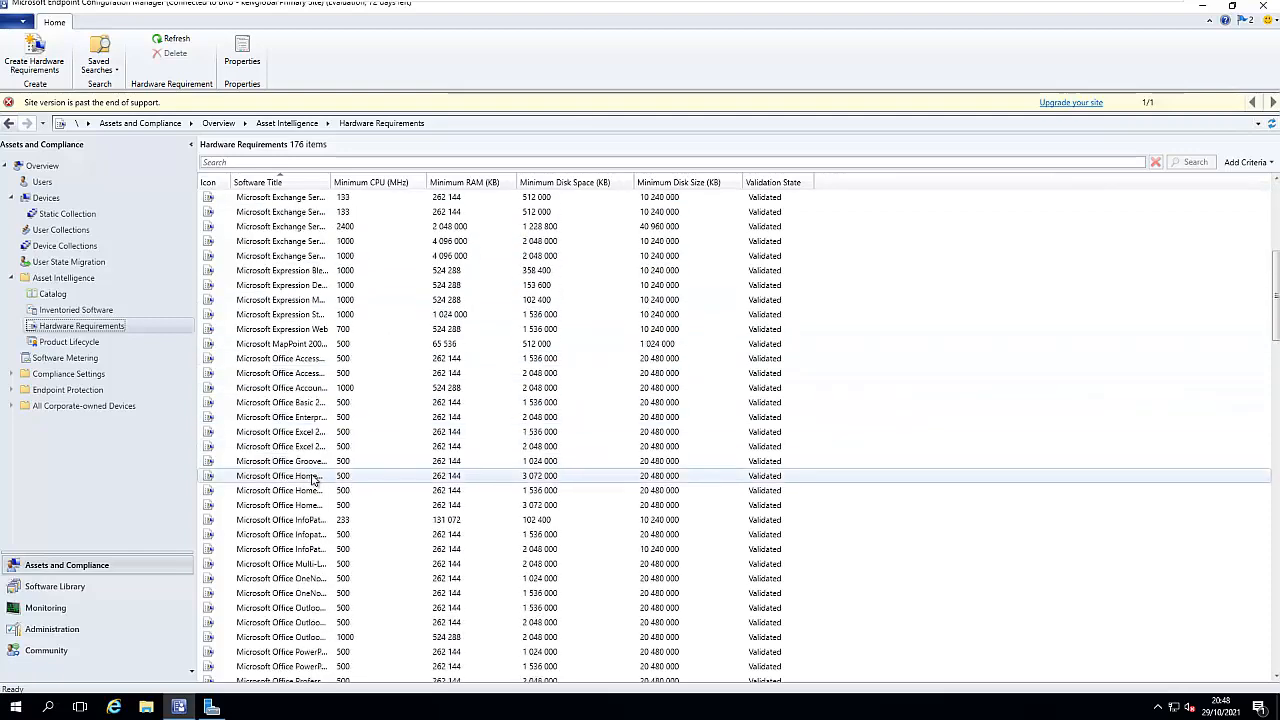
{"action": "scroll", "coordinate": [300, 420], "scroll_direction": "up", "scroll_amount": 7}
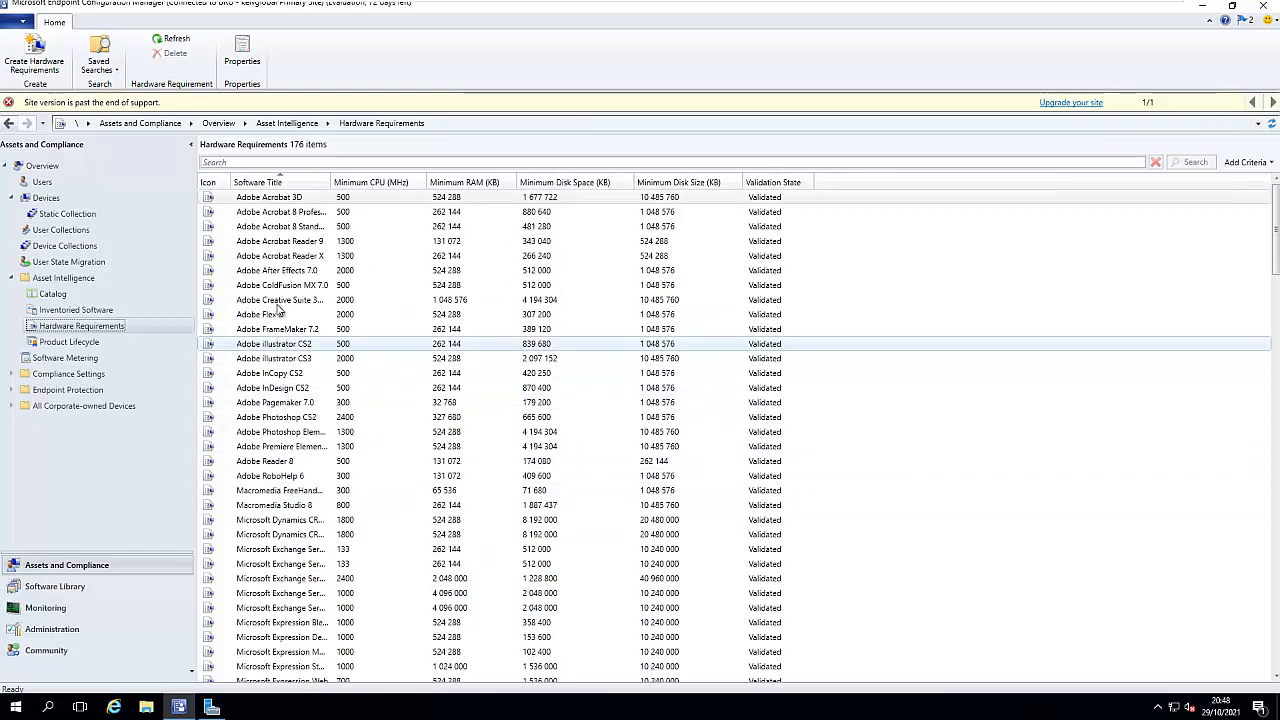
{"action": "scroll", "coordinate": [281, 295], "scroll_direction": "down", "scroll_amount": 4}
{"action": "scroll", "coordinate": [281, 303], "scroll_direction": "down", "scroll_amount": 9}
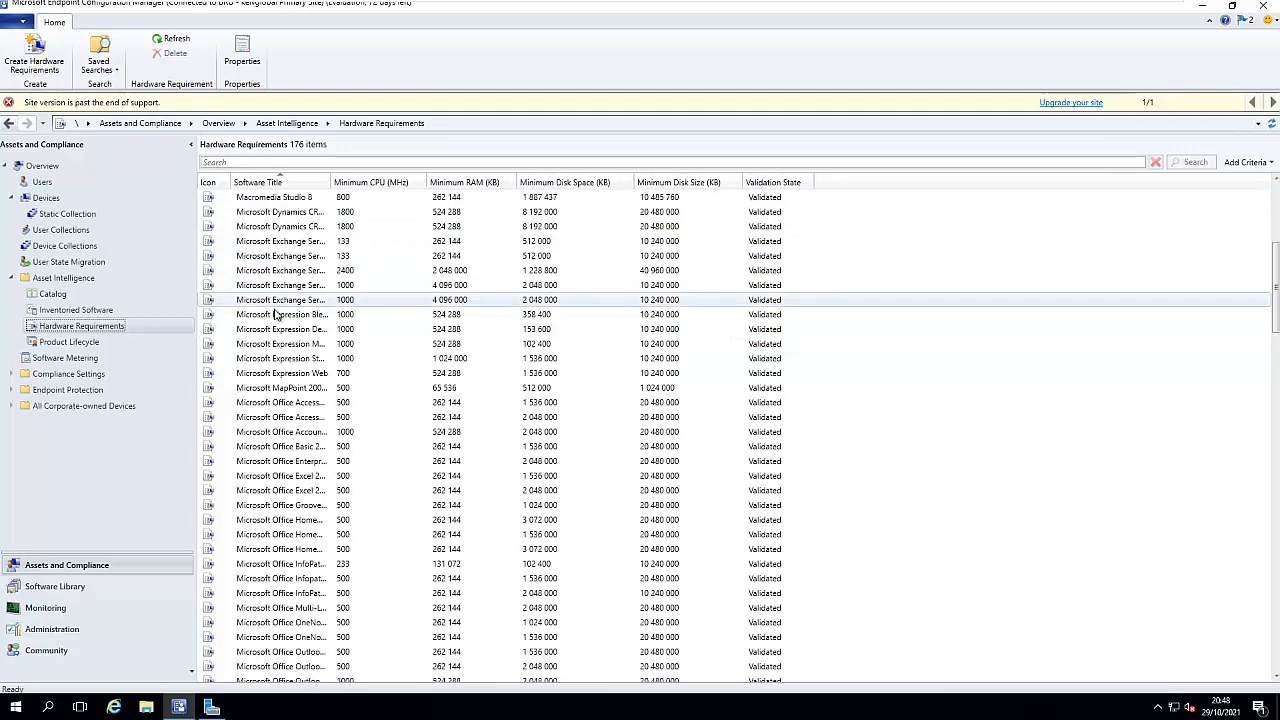
{"action": "left_click", "coordinate": [69, 342]}
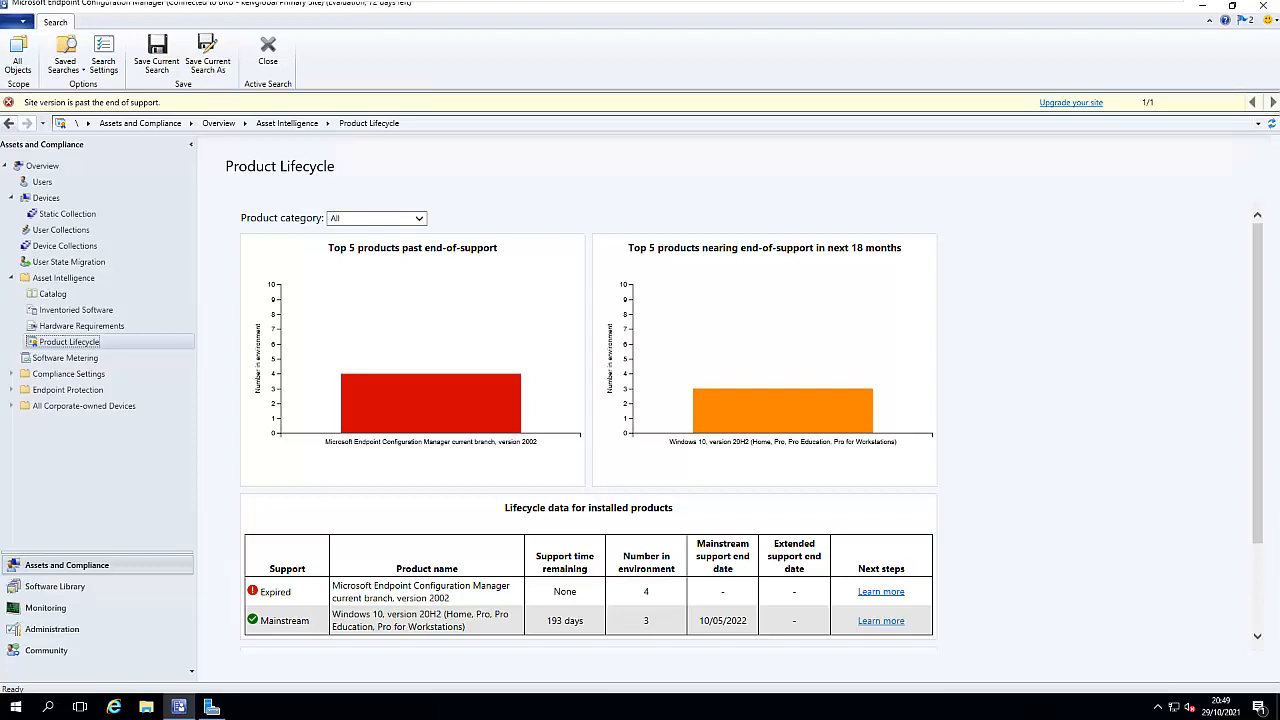
- Examine the Asset Intelligence software license import options and license file selection, and exit the wizard without importing anything
{"action": "right_click", "coordinate": [68, 284]}
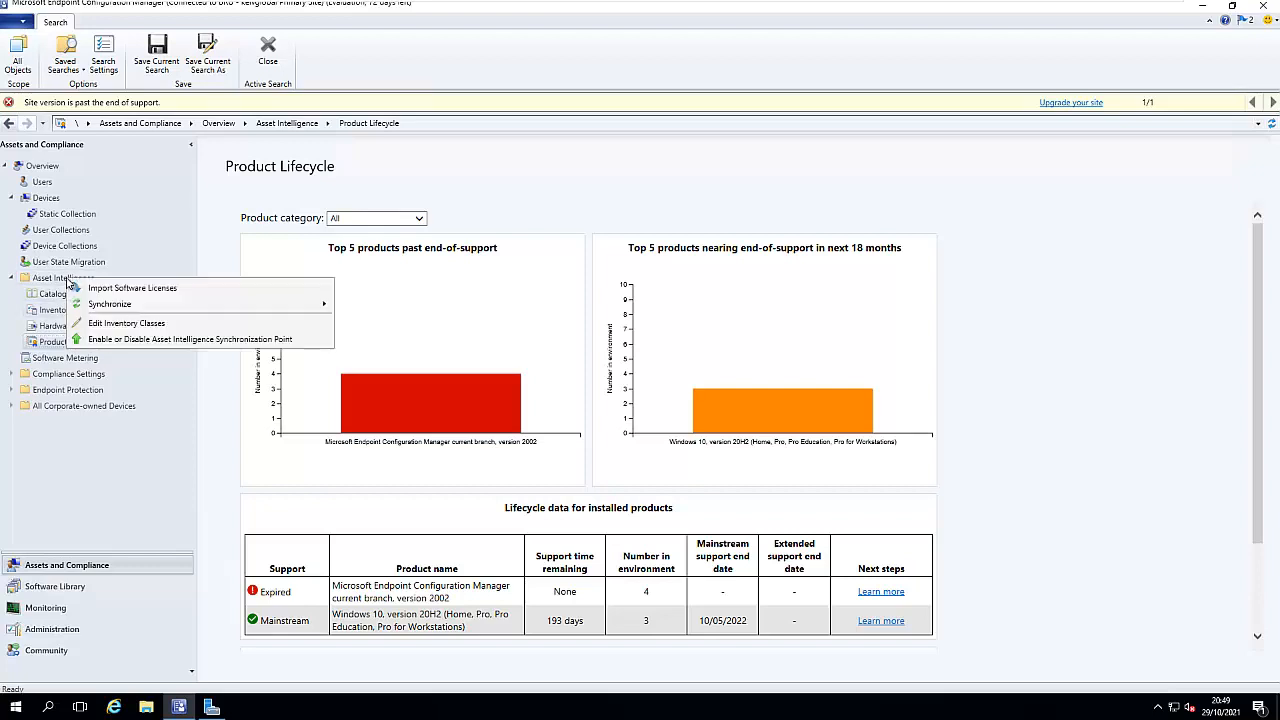
{"action": "left_click", "coordinate": [133, 289]}
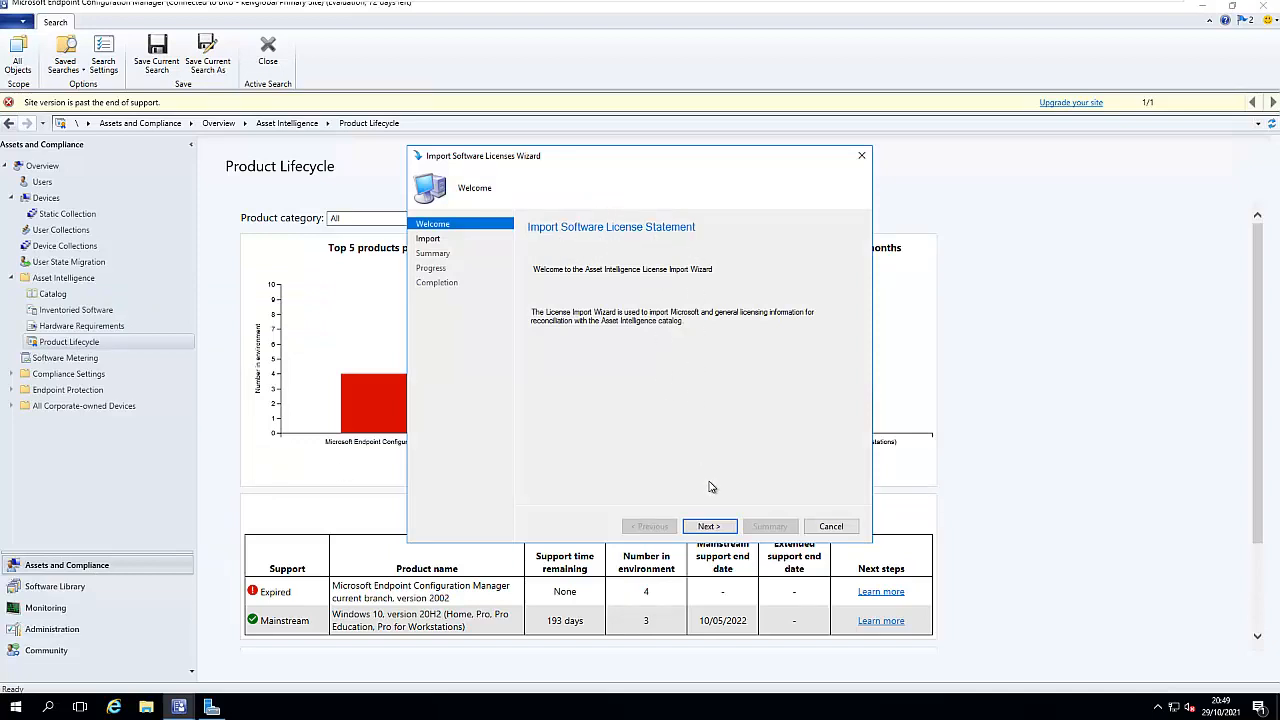
{"action": "left_click", "coordinate": [709, 527]}
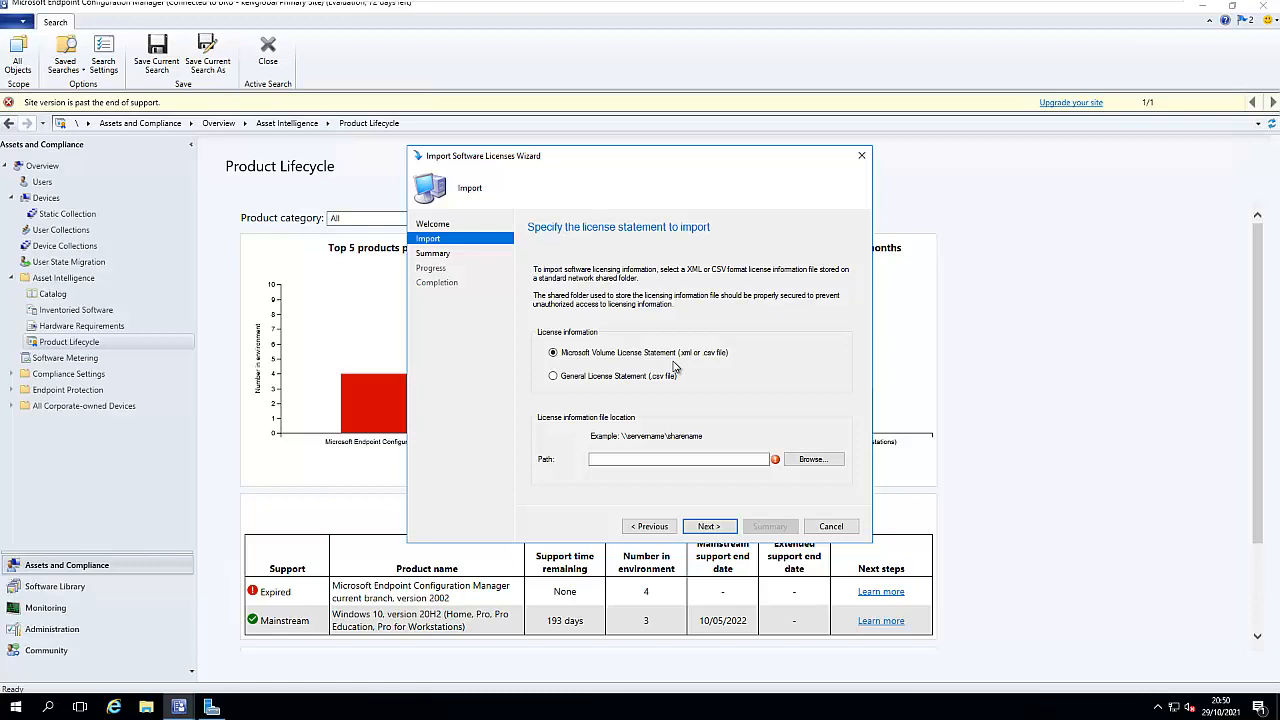
{"action": "left_click", "coordinate": [810, 459]}
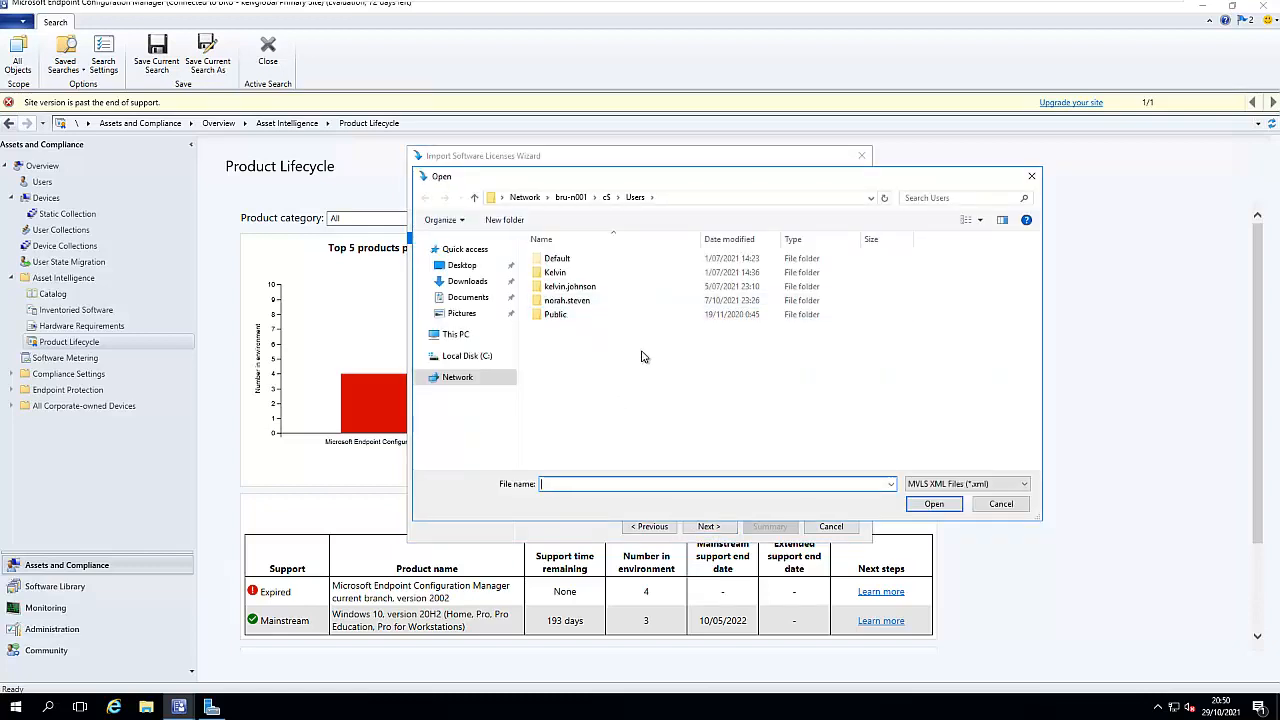
{"action": "left_click", "coordinate": [1031, 176]}
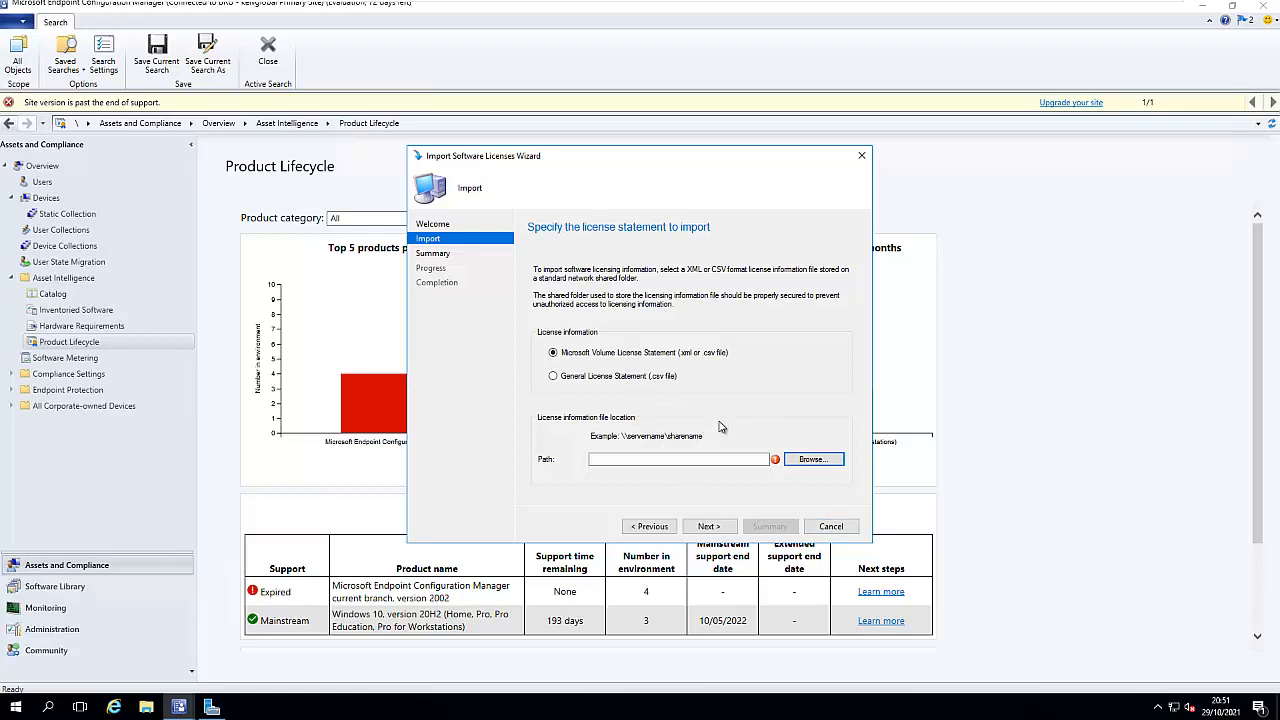
{"action": "left_click", "coordinate": [830, 527]}
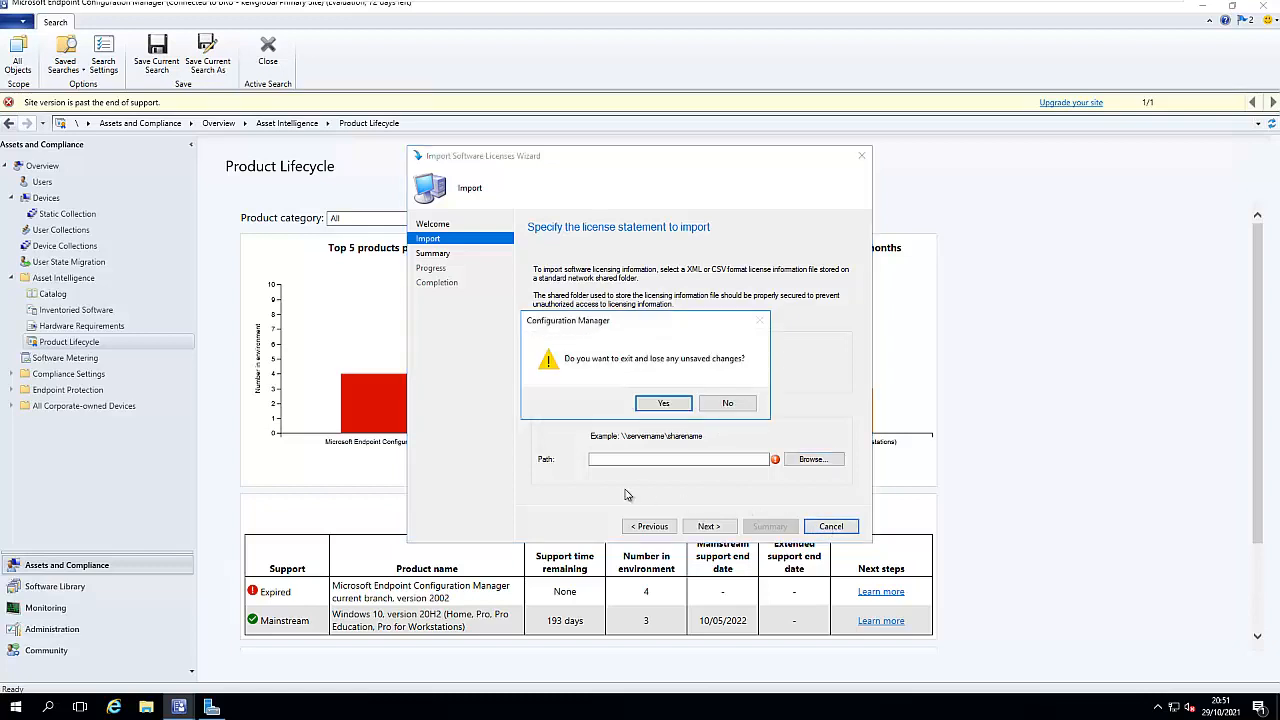
{"action": "left_click", "coordinate": [660, 405]}
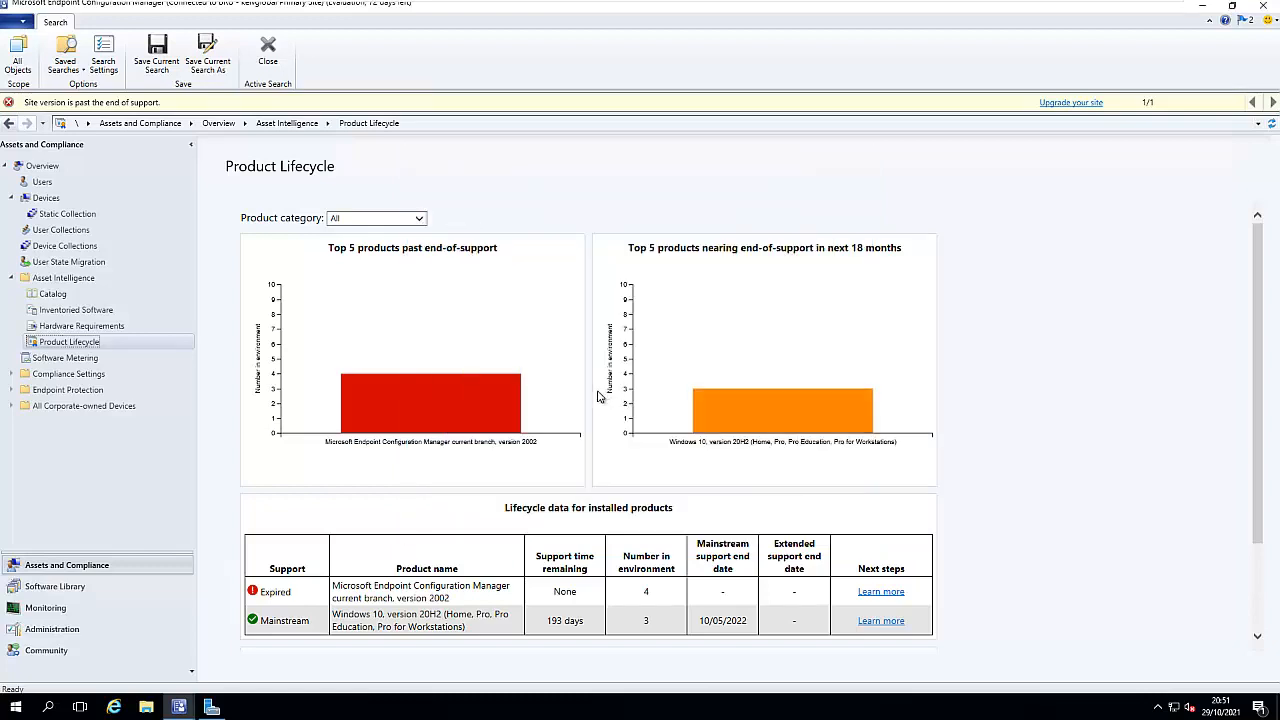